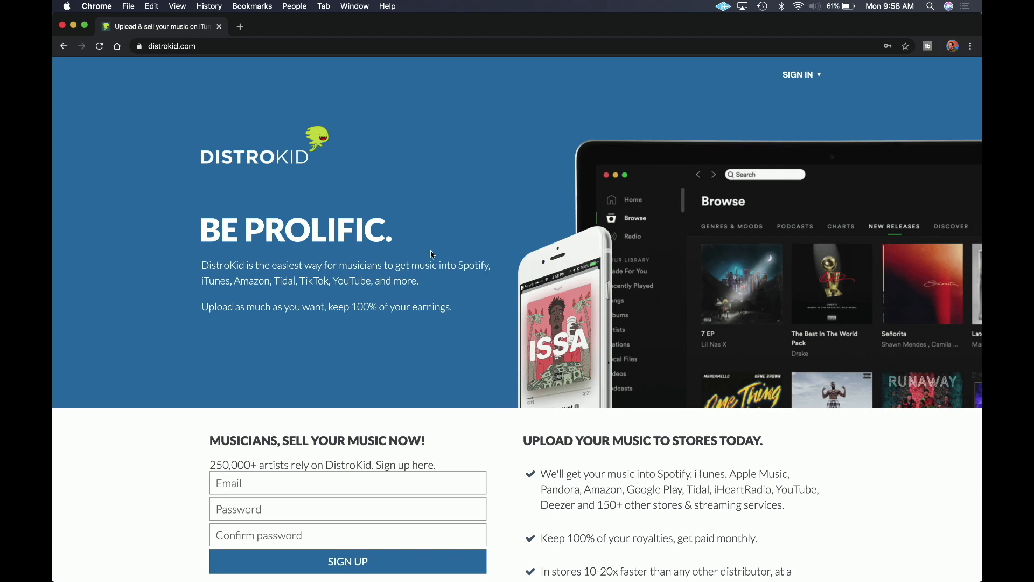
Review the DistroKid homepage's sign-up section and its list of stores, royalties, pricing and bonus features.
{"action": "scroll", "coordinate": [488, 268], "scroll_direction": "down", "scroll_amount": 5}
{"action": "scroll", "coordinate": [489, 270], "scroll_direction": "down", "scroll_amount": 4}
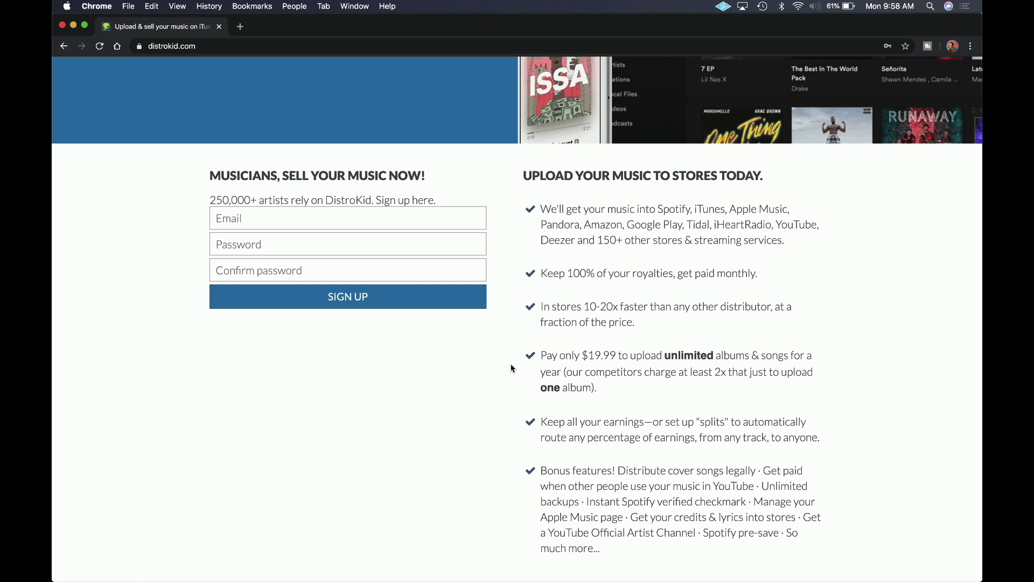
{"action": "scroll", "coordinate": [512, 368], "scroll_direction": "up", "scroll_amount": 5}
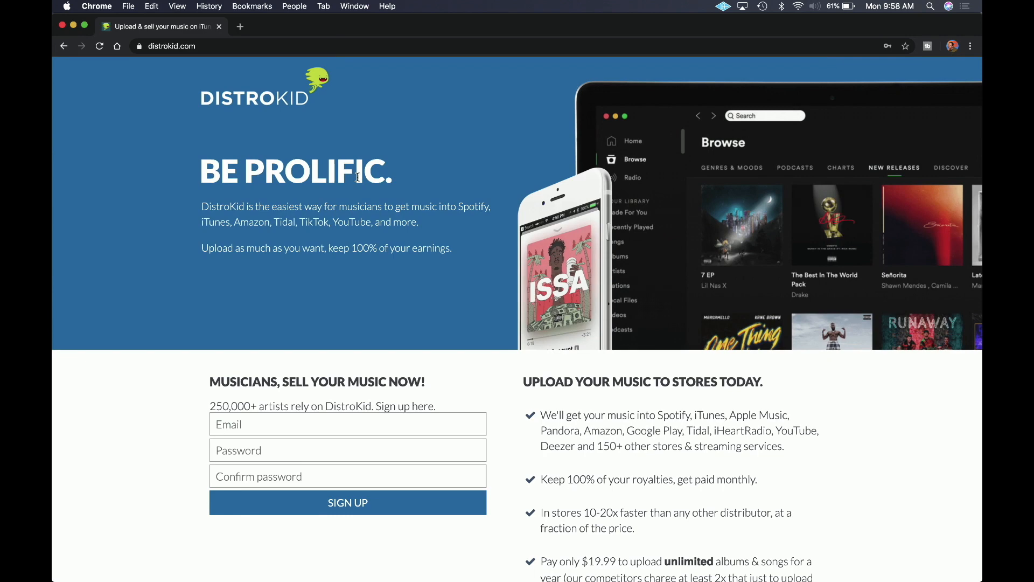
{"action": "scroll", "coordinate": [482, 307], "scroll_direction": "down", "scroll_amount": 2}
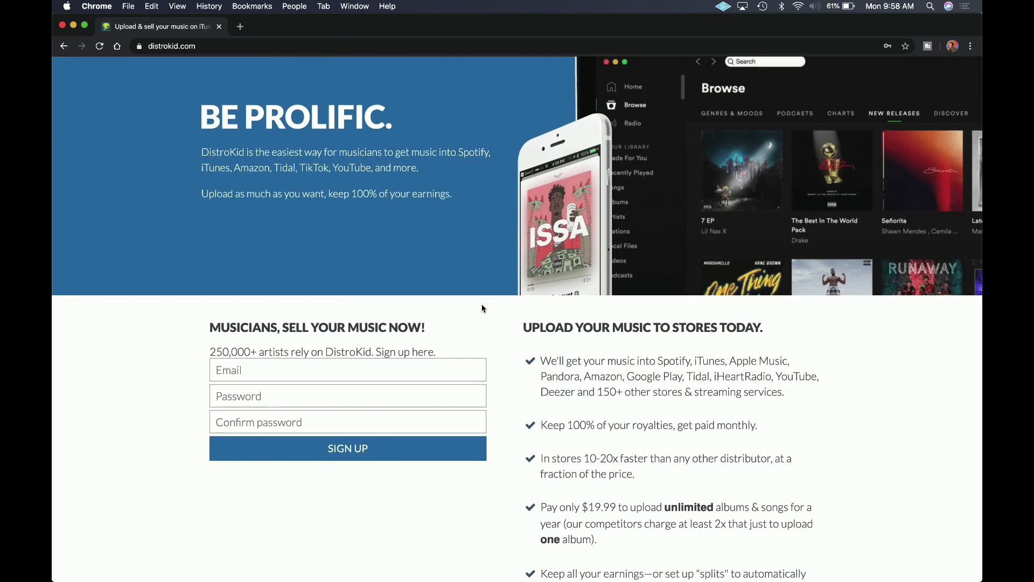
{"action": "scroll", "coordinate": [483, 308], "scroll_direction": "down", "scroll_amount": 5}
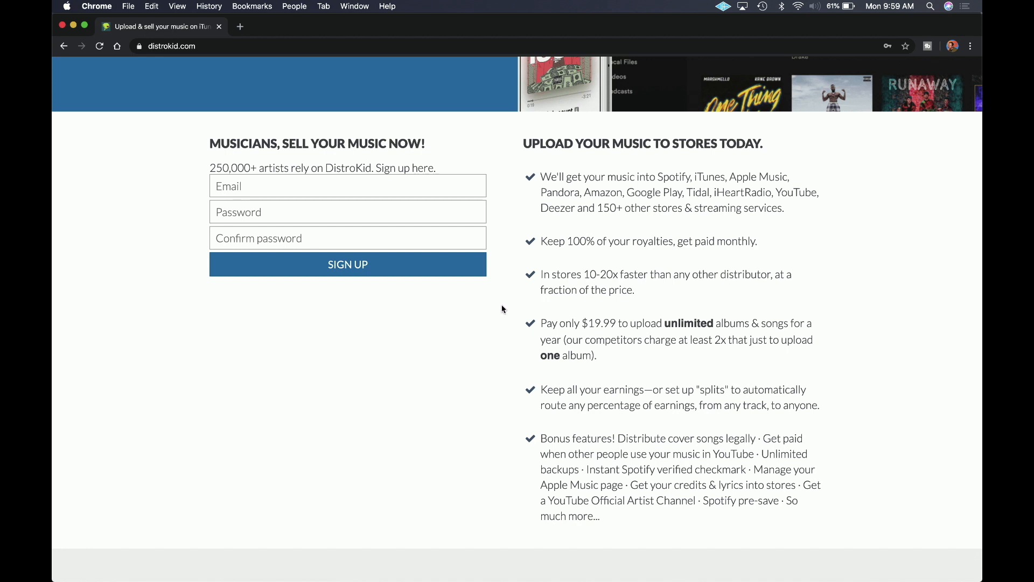
{"action": "scroll", "coordinate": [502, 308], "scroll_direction": "down", "scroll_amount": 1}
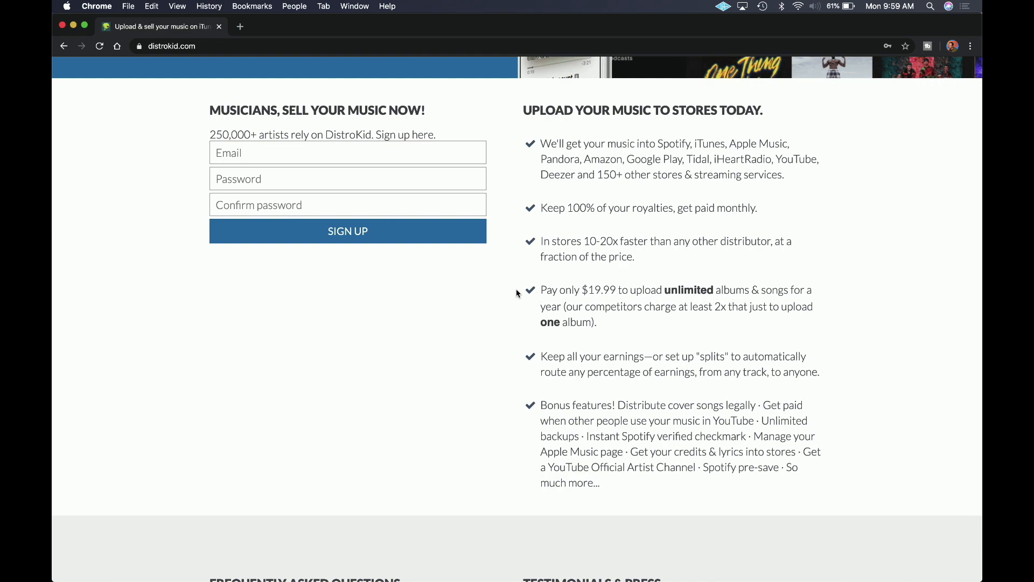
{"action": "scroll", "coordinate": [500, 311], "scroll_direction": "up", "scroll_amount": 3}
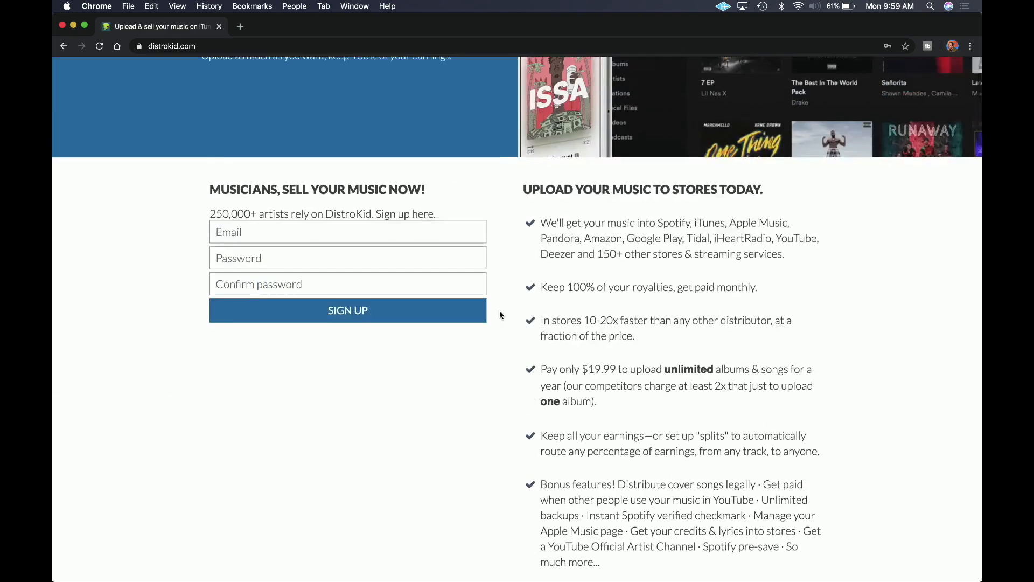
Read through the homepage's frequently asked questions and the testimonials and press quotes, and return to the sign-up section.
{"action": "scroll", "coordinate": [500, 315], "scroll_direction": "down", "scroll_amount": 10}
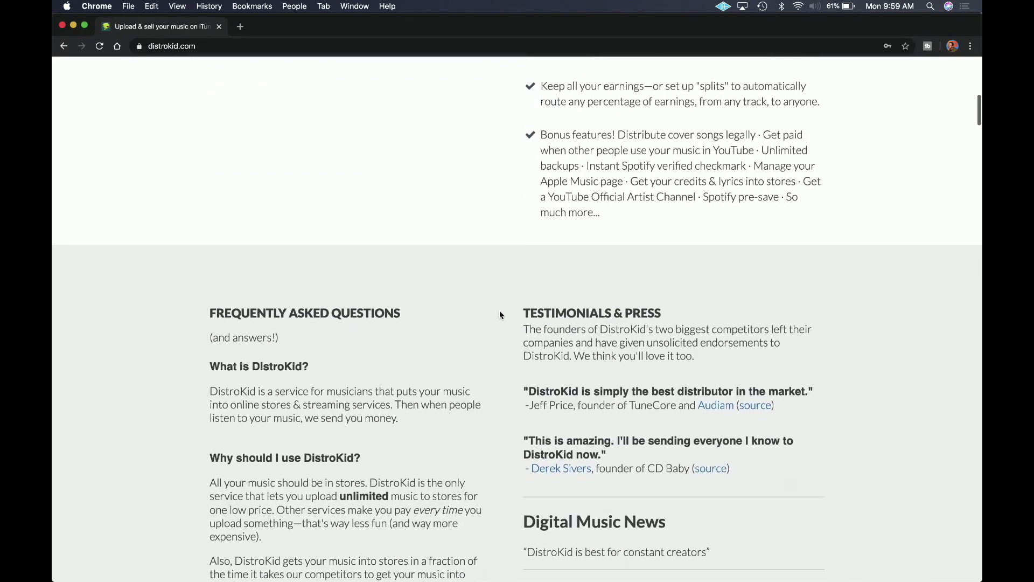
{"action": "scroll", "coordinate": [500, 315], "scroll_direction": "down", "scroll_amount": 1}
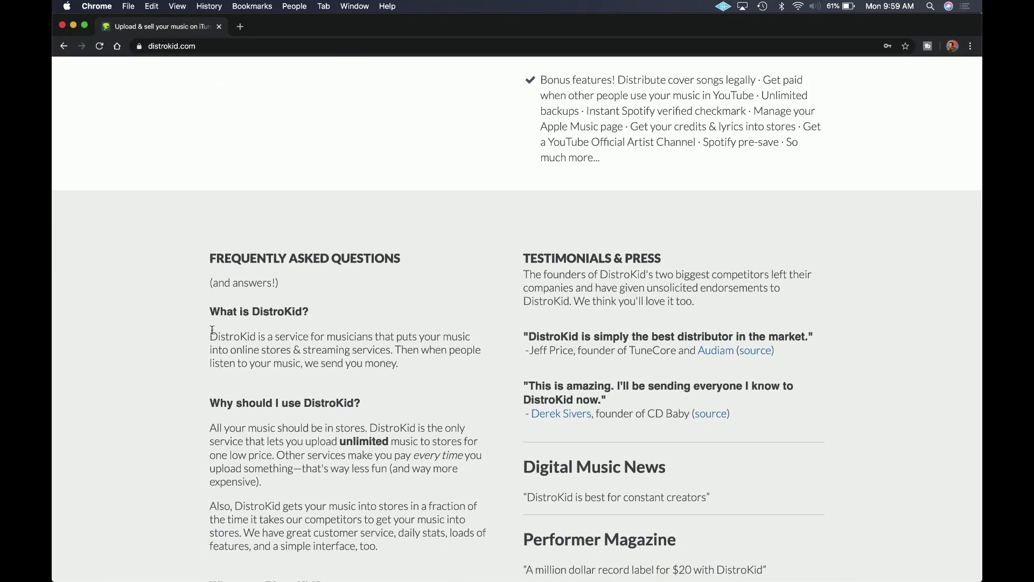
{"action": "scroll", "coordinate": [187, 333], "scroll_direction": "down", "scroll_amount": 3}
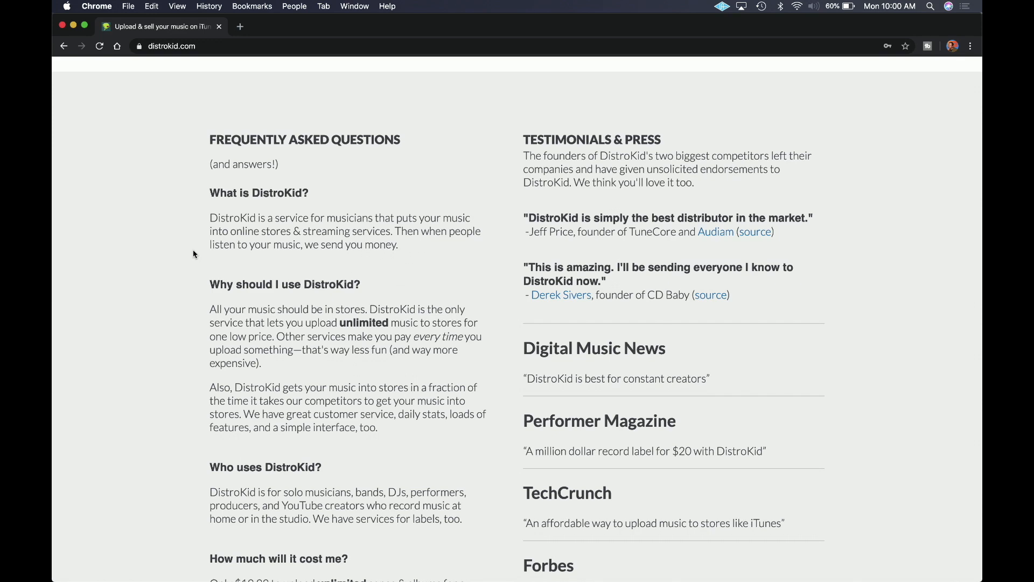
{"action": "scroll", "coordinate": [192, 250], "scroll_direction": "down", "scroll_amount": 5}
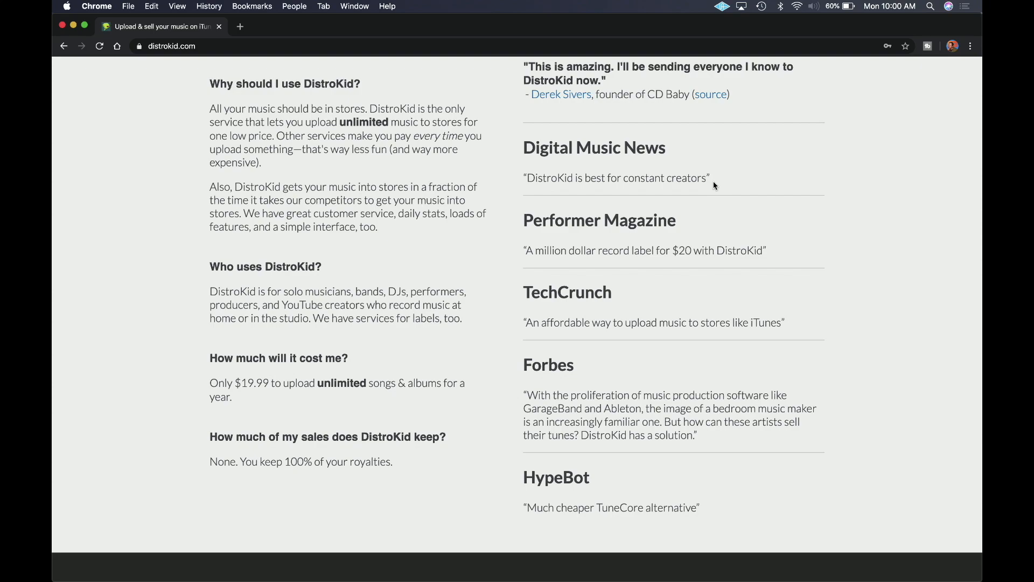
{"action": "scroll", "coordinate": [713, 184], "scroll_direction": "up", "scroll_amount": 10}
{"action": "scroll", "coordinate": [713, 185], "scroll_direction": "up", "scroll_amount": 12}
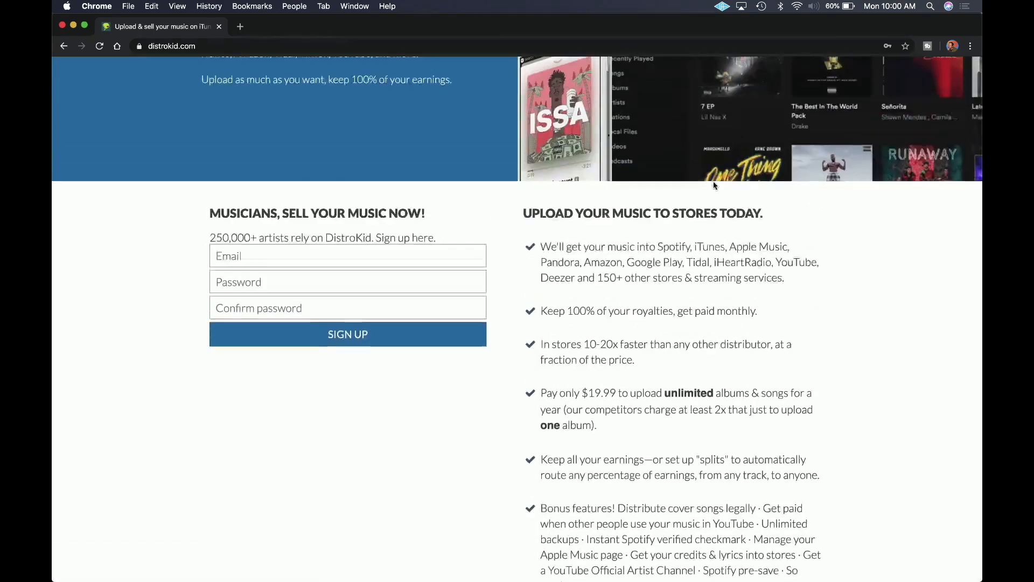
{"action": "scroll", "coordinate": [715, 185], "scroll_direction": "down", "scroll_amount": 7}
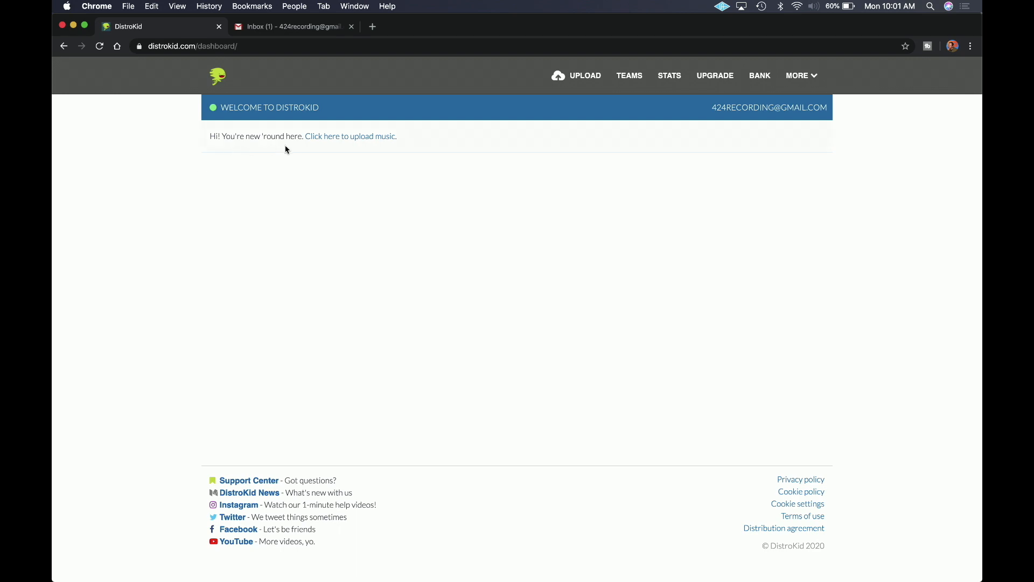
Open the music upload form from the dashboard and set the number of songs to 10.
{"action": "left_click", "coordinate": [347, 138]}
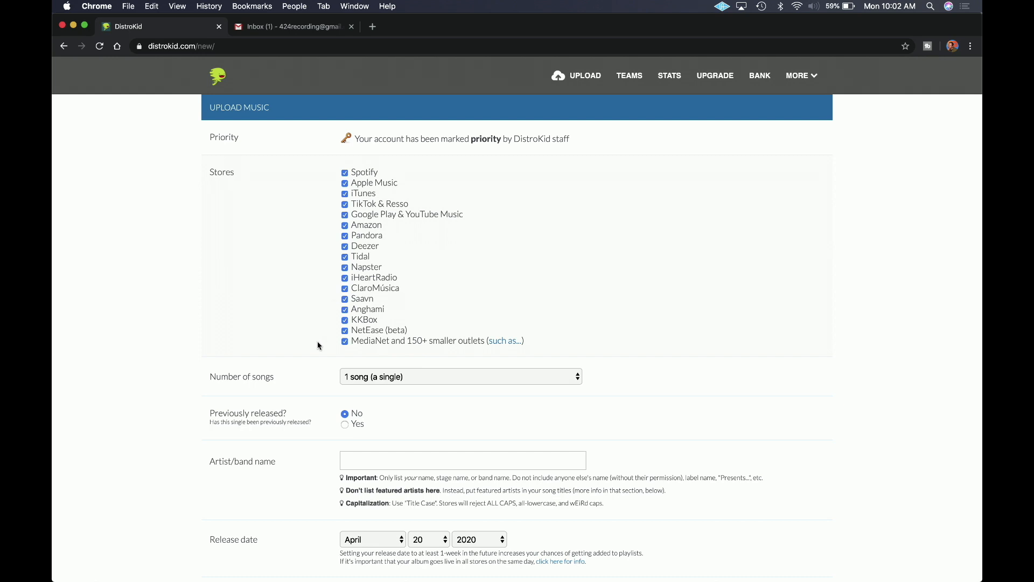
{"action": "scroll", "coordinate": [318, 341], "scroll_direction": "down", "scroll_amount": 3}
{"action": "left_click", "coordinate": [351, 283]}
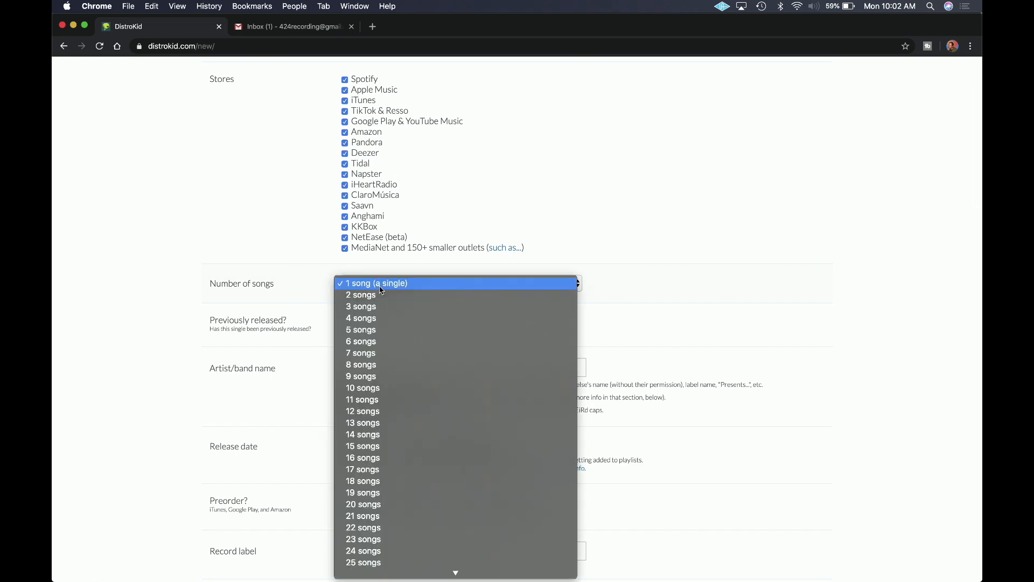
{"action": "left_click", "coordinate": [377, 388]}
Enter "Be Cool Cowboy" as the artist/band name for the release.
{"action": "scroll", "coordinate": [253, 204], "scroll_direction": "down", "scroll_amount": 4}
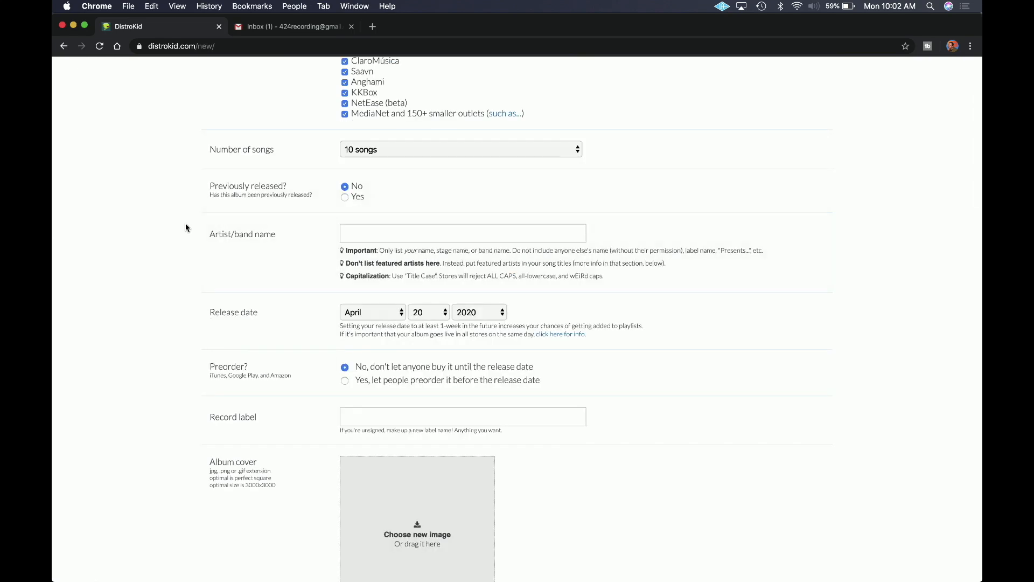
{"action": "scroll", "coordinate": [186, 226], "scroll_direction": "down", "scroll_amount": 1}
{"action": "left_click", "coordinate": [346, 226]}
{"action": "type", "text": "Be Cool Cowoby"}
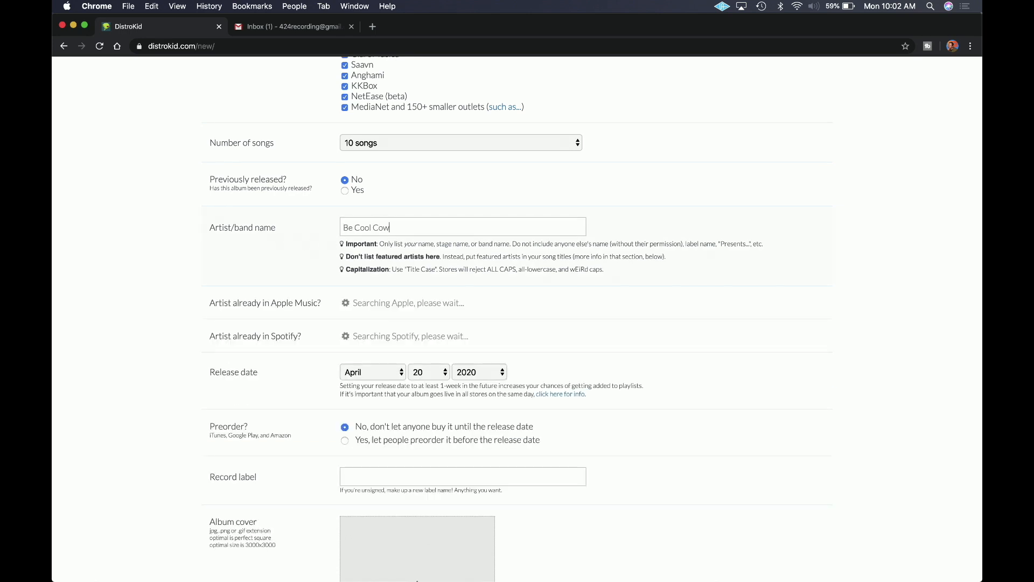
{"action": "key", "text": "BackSpace"}
{"action": "key", "text": "BackSpace"}
{"action": "key", "text": "BackSpace"}
{"action": "type", "text": "boy"}
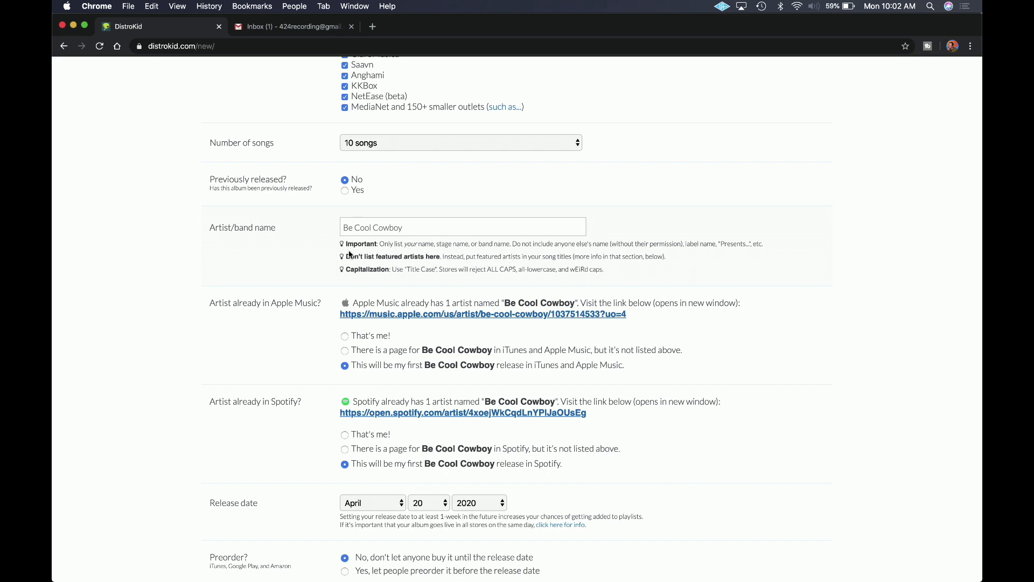
Claim the existing Be Cool Cowboy artist pages in Apple Music and Spotify with "That's me!".
{"action": "scroll", "coordinate": [310, 247], "scroll_direction": "down", "scroll_amount": 2}
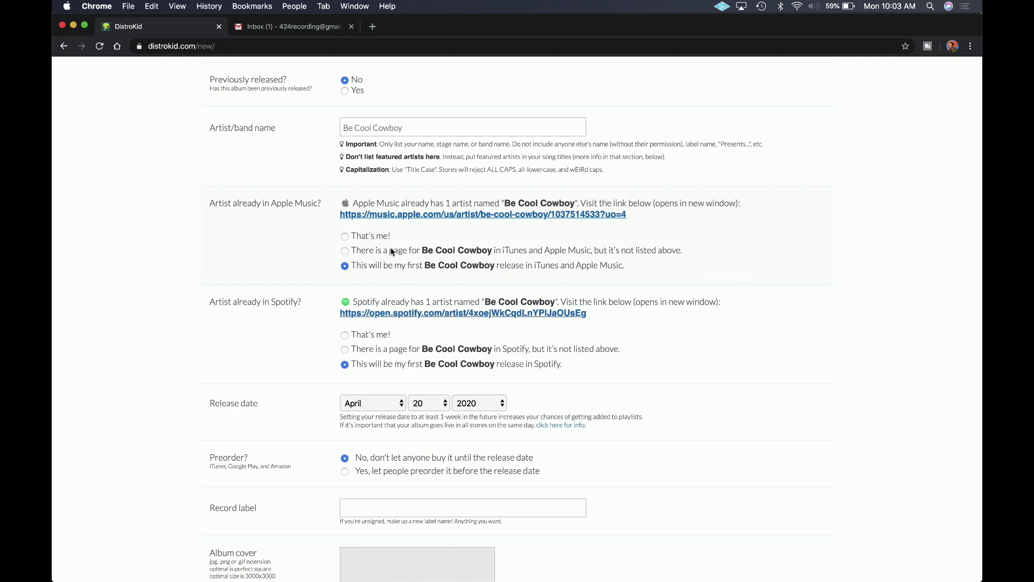
{"action": "left_click", "coordinate": [344, 236]}
{"action": "scroll", "coordinate": [345, 240], "scroll_direction": "down", "scroll_amount": 3}
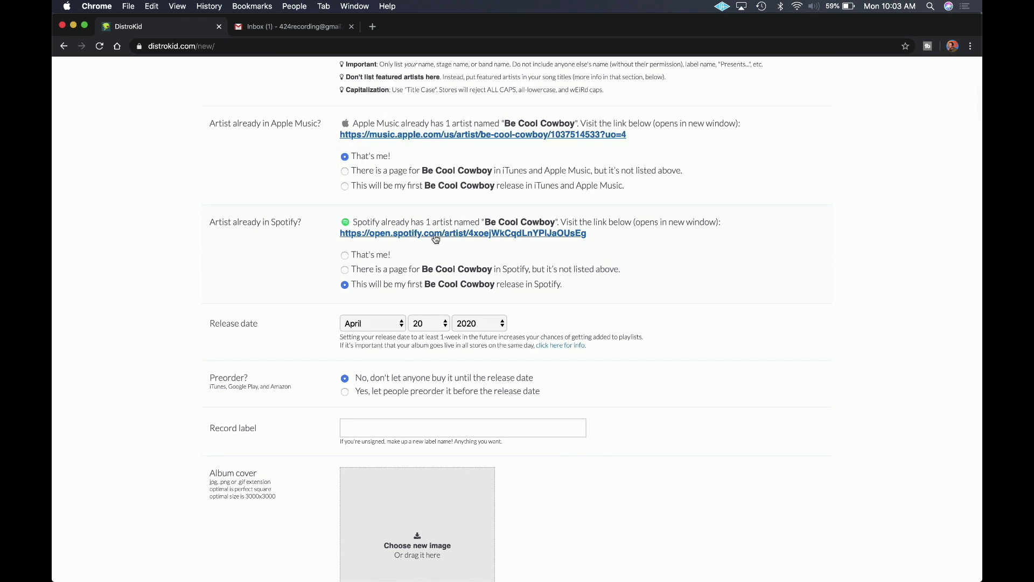
{"action": "left_click", "coordinate": [344, 254]}
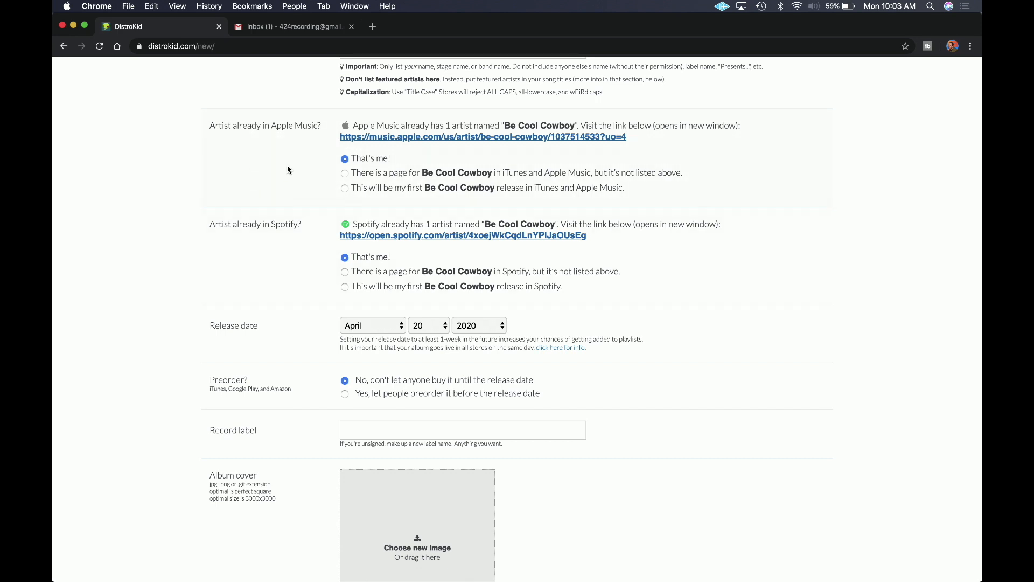
Set the album's release date to April 27, 2020.
{"action": "scroll", "coordinate": [286, 169], "scroll_direction": "down", "scroll_amount": 3}
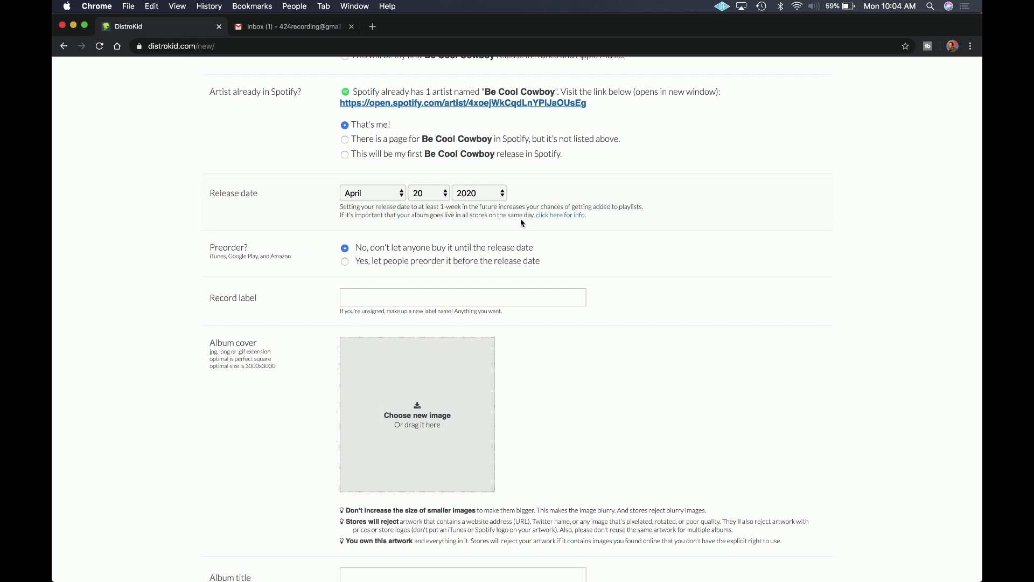
{"action": "left_click", "coordinate": [433, 199]}
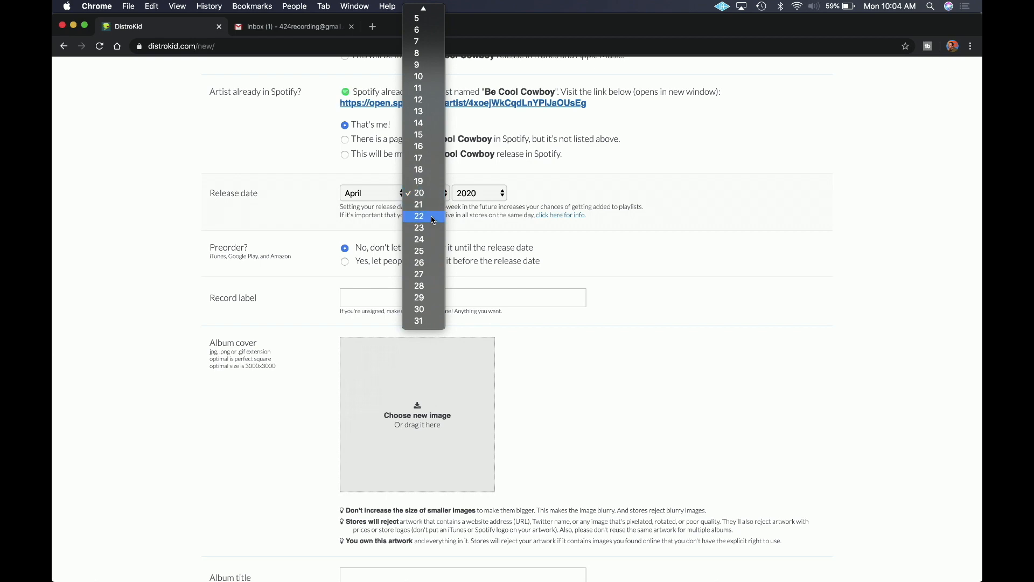
{"action": "left_click", "coordinate": [428, 275]}
Enter "424 Recording" as the album's record label.
{"action": "scroll", "coordinate": [301, 187], "scroll_direction": "down", "scroll_amount": 1}
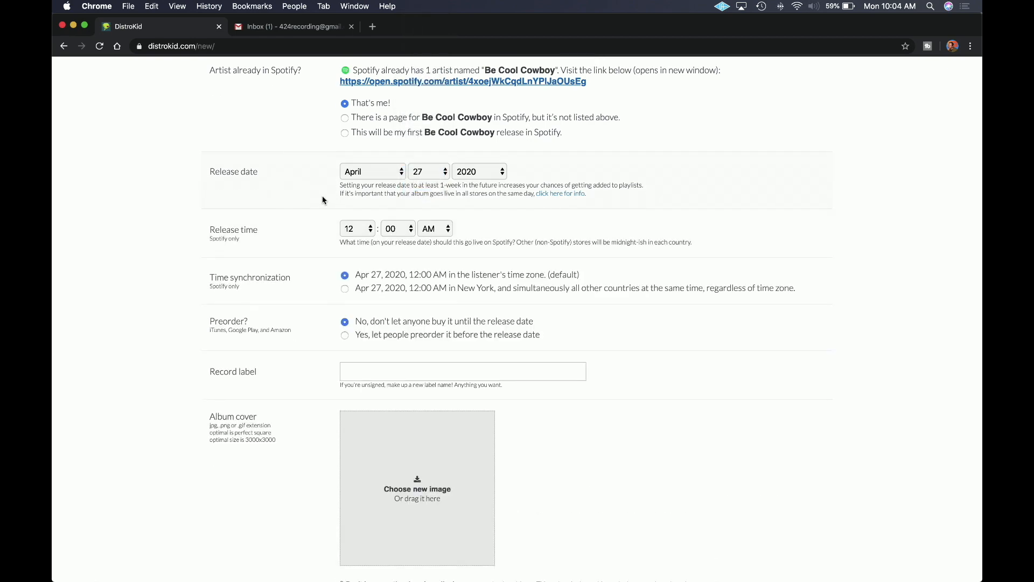
{"action": "scroll", "coordinate": [323, 198], "scroll_direction": "down", "scroll_amount": 2}
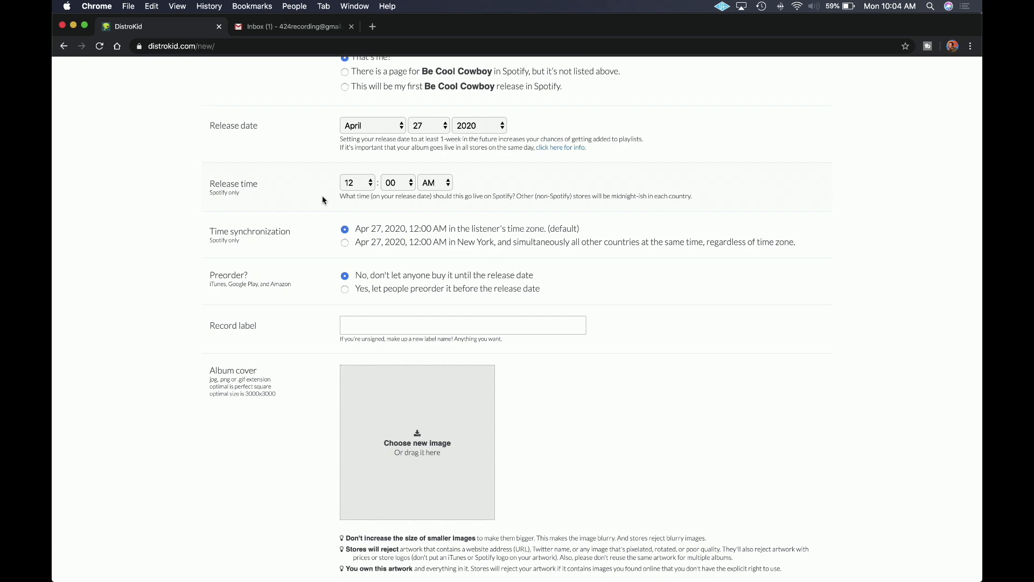
{"action": "scroll", "coordinate": [321, 170], "scroll_direction": "down", "scroll_amount": 3}
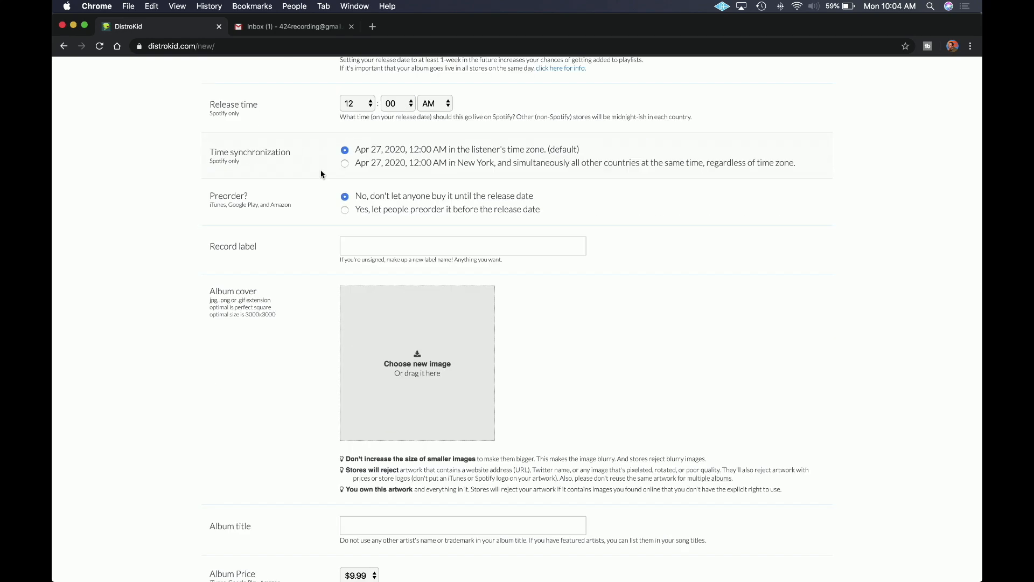
{"action": "scroll", "coordinate": [321, 173], "scroll_direction": "down", "scroll_amount": 4}
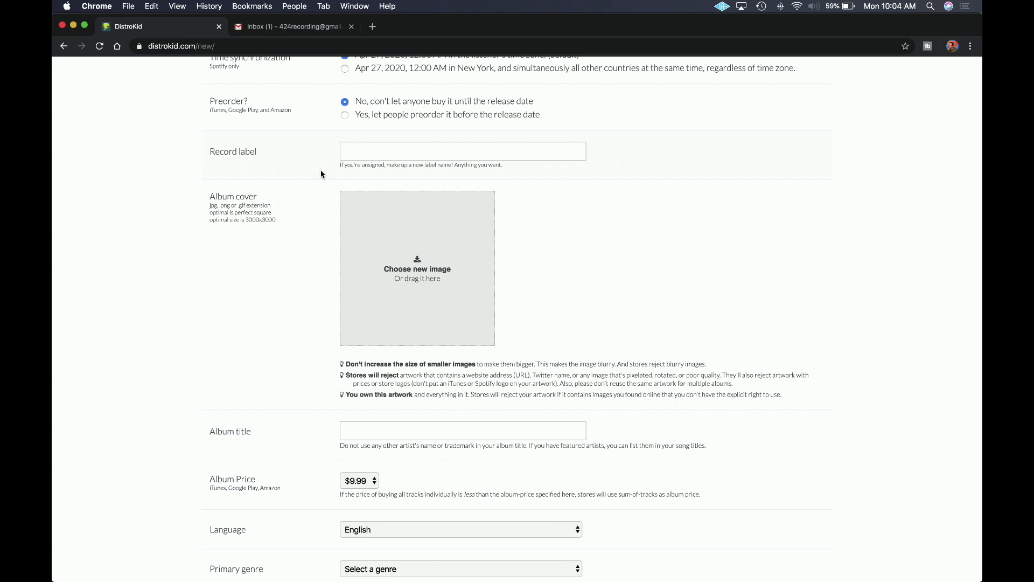
{"action": "scroll", "coordinate": [321, 174], "scroll_direction": "down", "scroll_amount": 2}
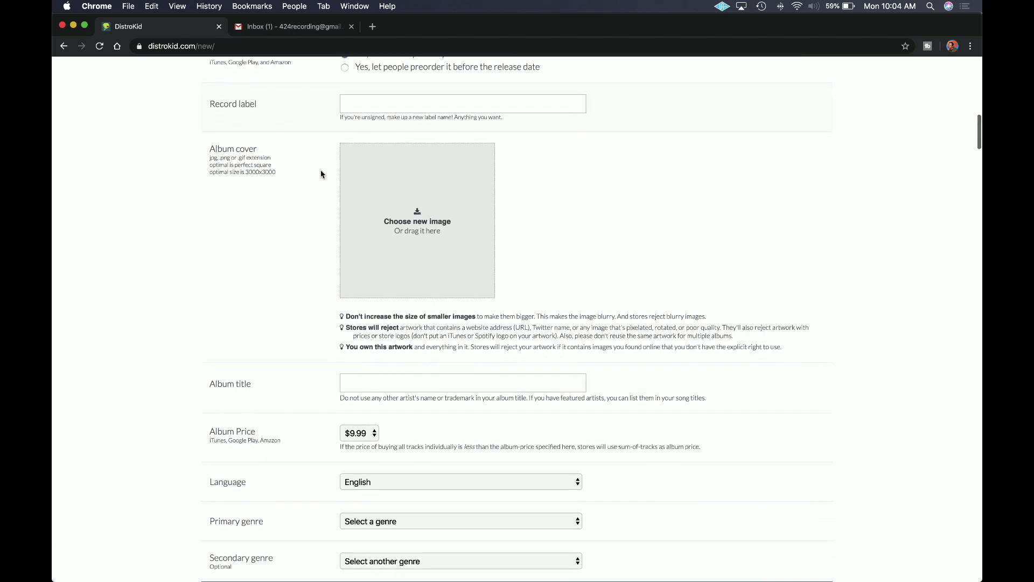
{"action": "scroll", "coordinate": [321, 173], "scroll_direction": "up", "scroll_amount": 2}
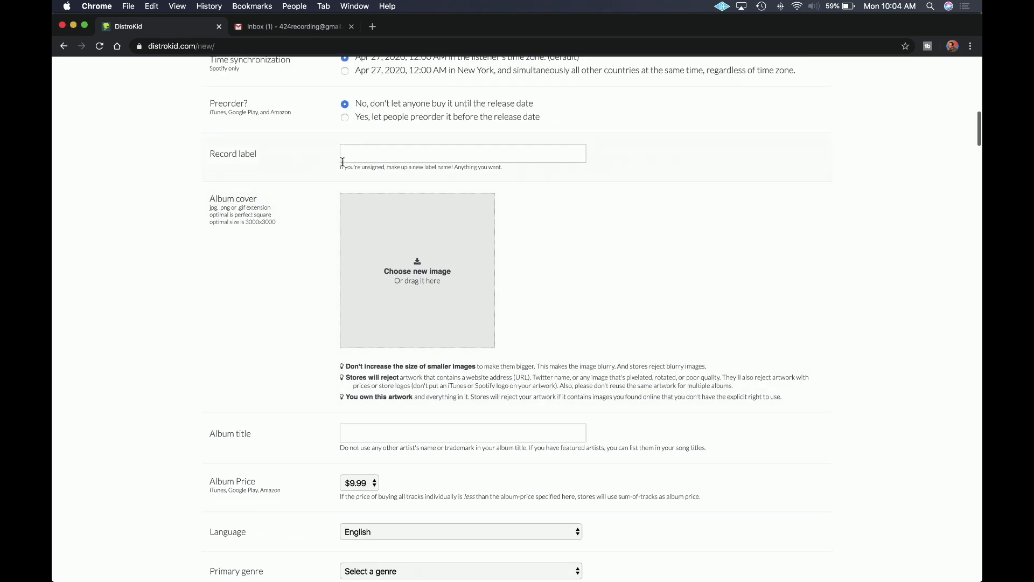
{"action": "left_click", "coordinate": [361, 157]}
{"action": "type", "text": "424 Recording"}
Upload dk_front.JPG from the live_tape_1 folder as the album cover.
{"action": "scroll", "coordinate": [294, 178], "scroll_direction": "down", "scroll_amount": 1}
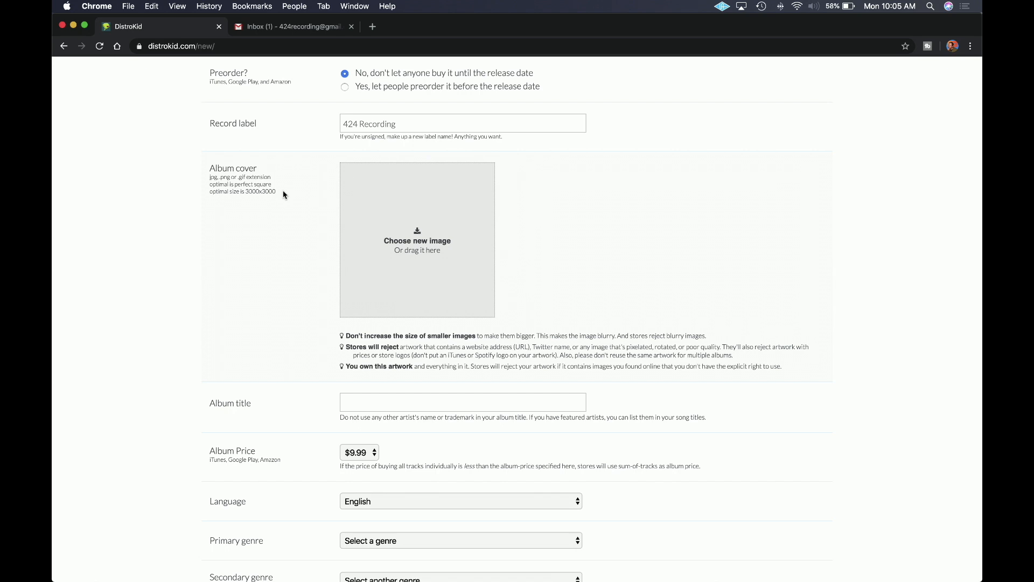
{"action": "left_click", "coordinate": [395, 239]}
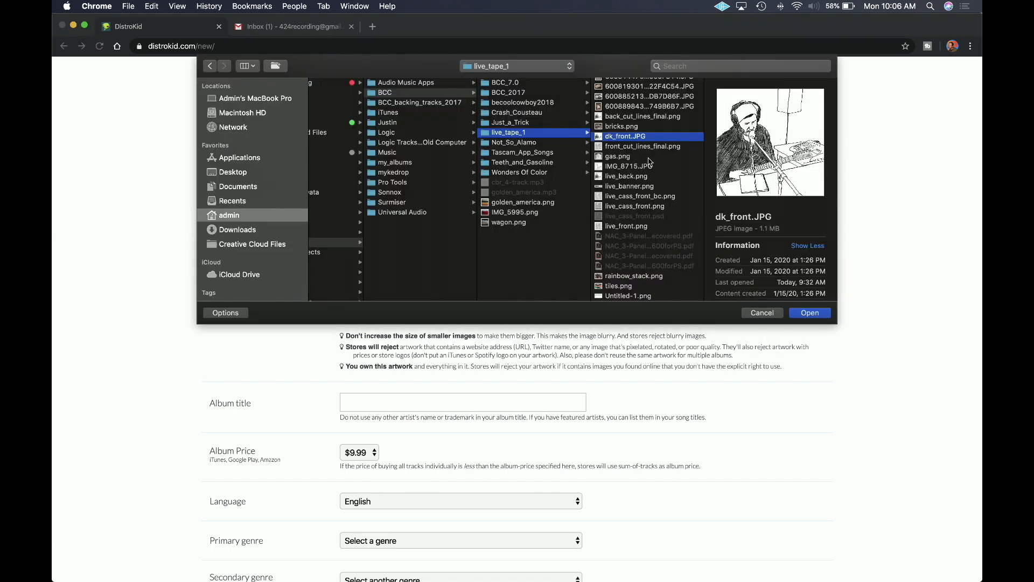
{"action": "scroll", "coordinate": [646, 161], "scroll_direction": "up", "scroll_amount": 1}
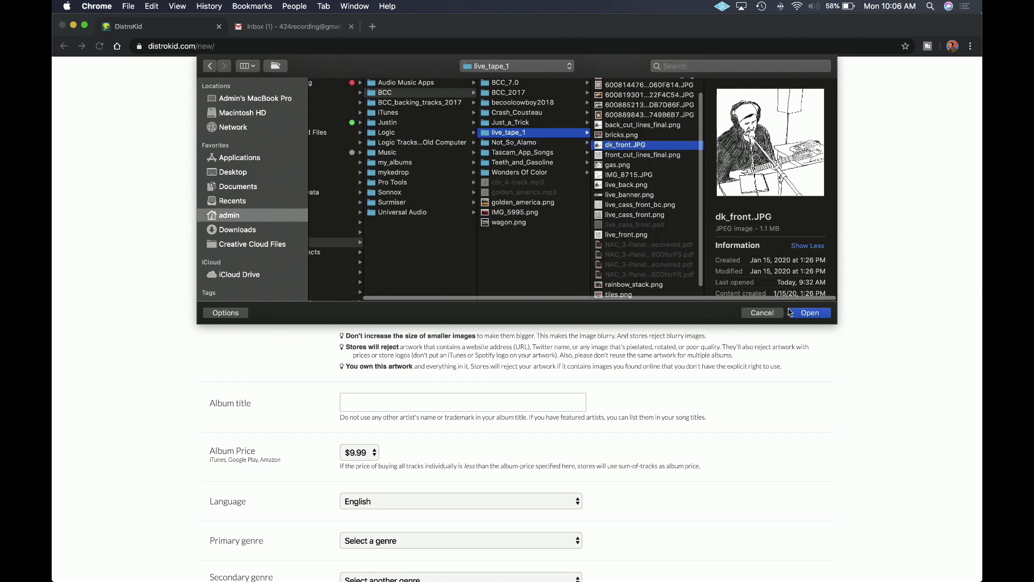
{"action": "left_click", "coordinate": [809, 312]}
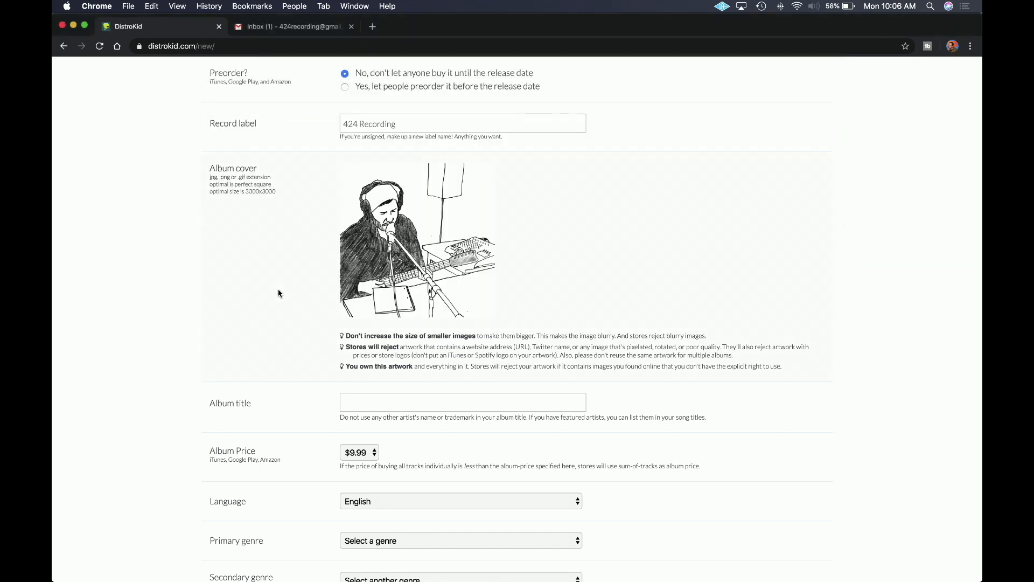
Enter "Live at 424 HQ" as the album title.
{"action": "scroll", "coordinate": [182, 250], "scroll_direction": "down", "scroll_amount": 1}
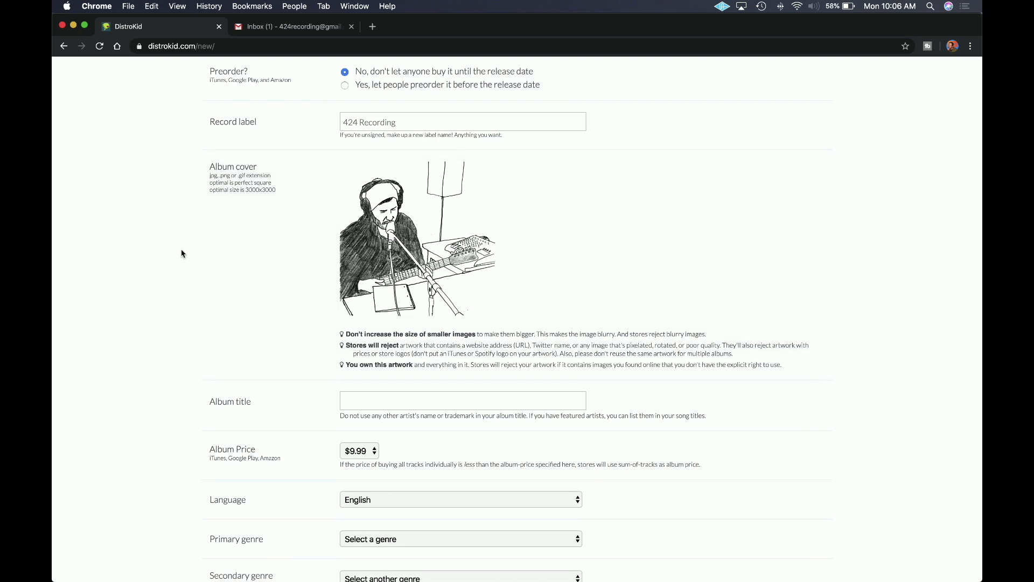
{"action": "scroll", "coordinate": [182, 253], "scroll_direction": "down", "scroll_amount": 2}
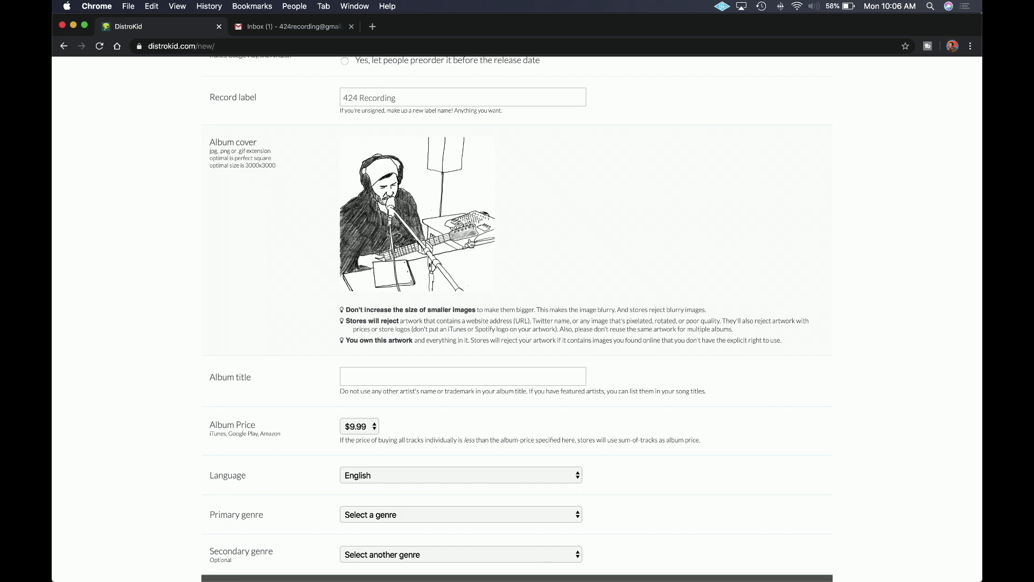
{"action": "scroll", "coordinate": [200, 257], "scroll_direction": "down", "scroll_amount": 4}
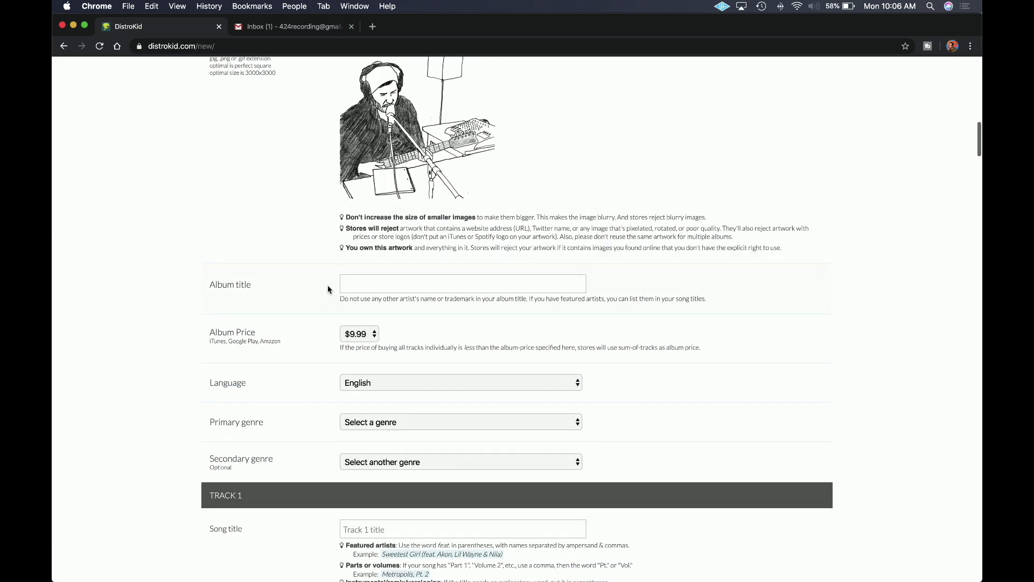
{"action": "left_click", "coordinate": [378, 287]}
{"action": "type", "text": "Live at 424 HQ"}
Set the album's primary genre to Rock and its secondary genre to Alternative.
{"action": "scroll", "coordinate": [302, 323], "scroll_direction": "down", "scroll_amount": 4}
{"action": "left_click", "coordinate": [362, 317]}
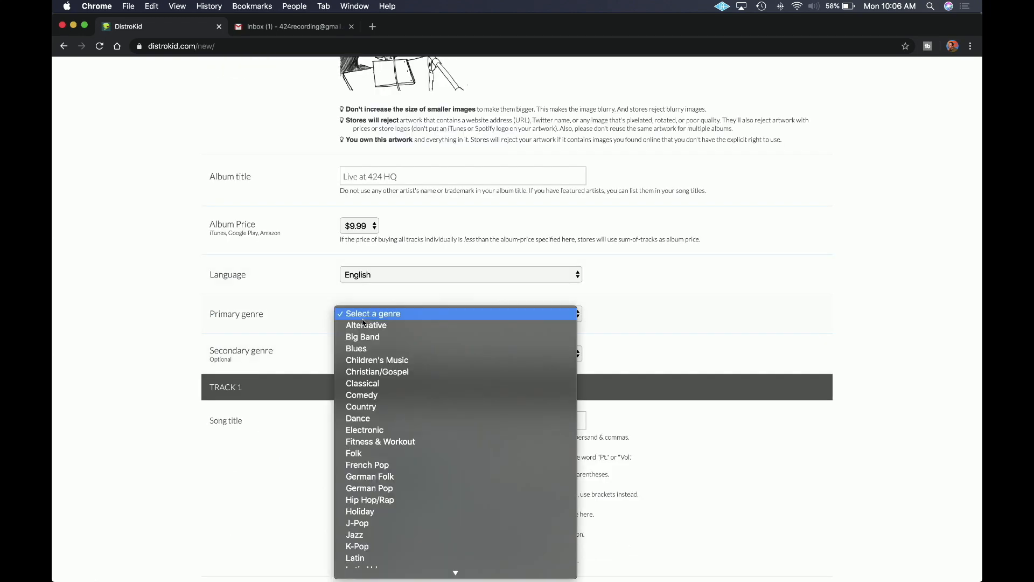
{"action": "scroll", "coordinate": [386, 411], "scroll_direction": "down", "scroll_amount": 5}
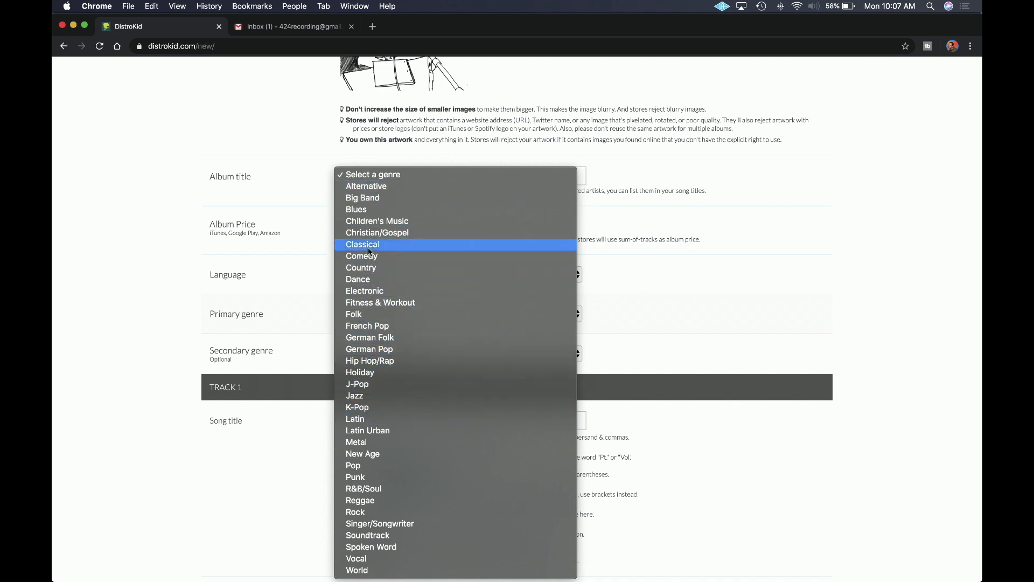
{"action": "left_click", "coordinate": [376, 514]}
{"action": "left_click", "coordinate": [369, 355]}
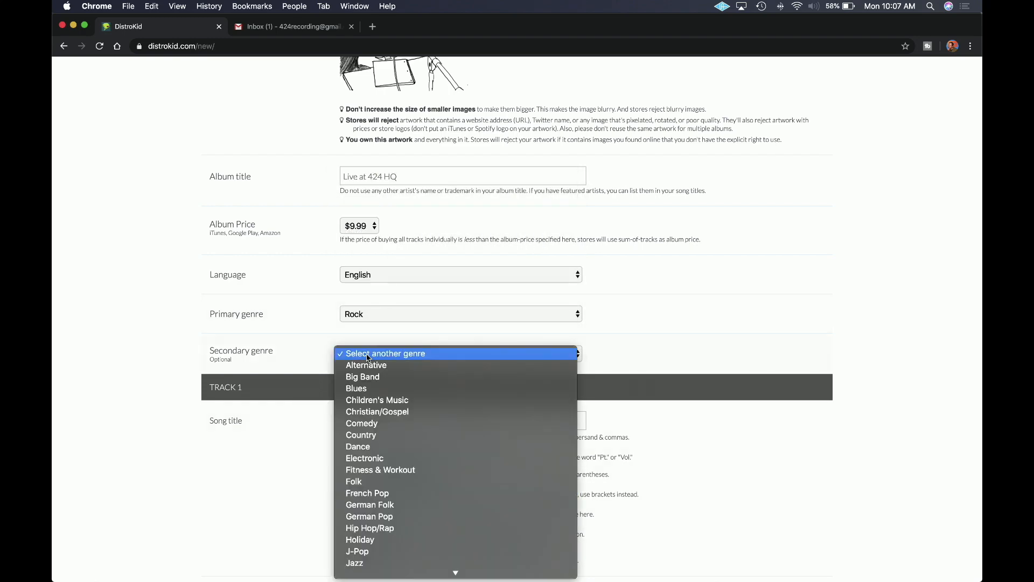
{"action": "left_click", "coordinate": [369, 365]}
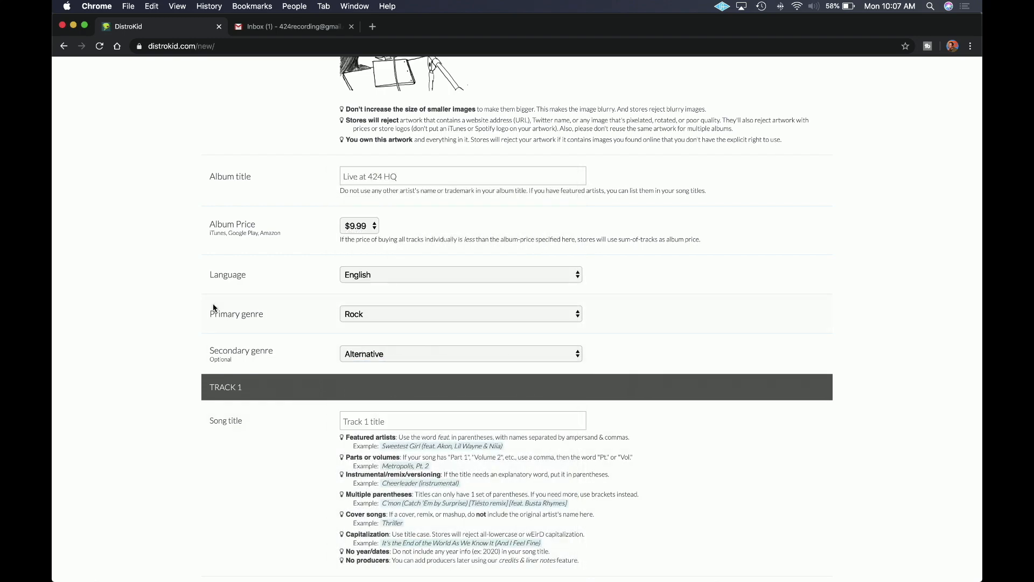
Look over the per-track sections of the release form, from Track 1 through the optional extras.
{"action": "scroll", "coordinate": [161, 339], "scroll_direction": "down", "scroll_amount": 5}
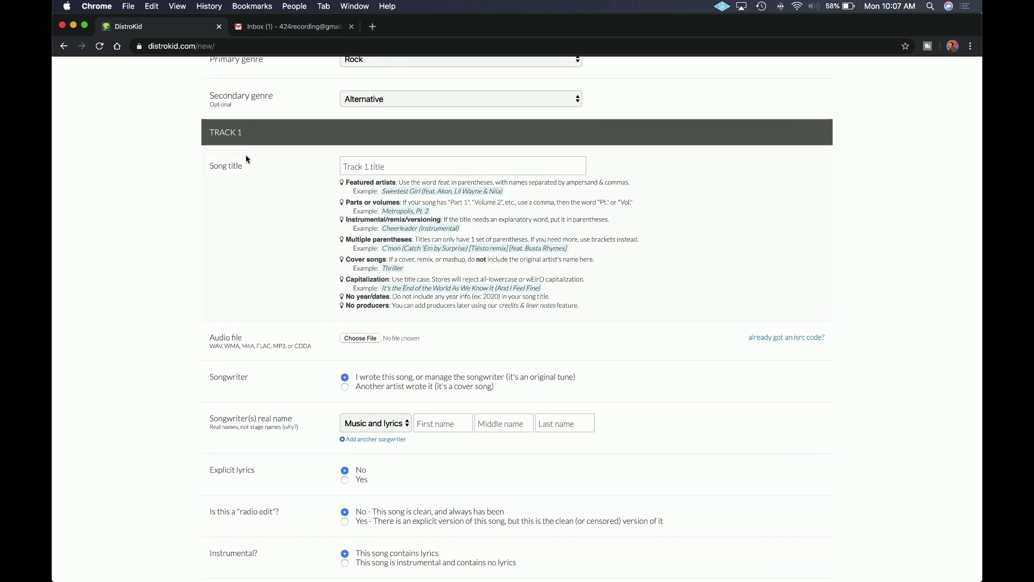
{"action": "scroll", "coordinate": [159, 210], "scroll_direction": "down", "scroll_amount": 1}
{"action": "scroll", "coordinate": [160, 213], "scroll_direction": "down", "scroll_amount": 20}
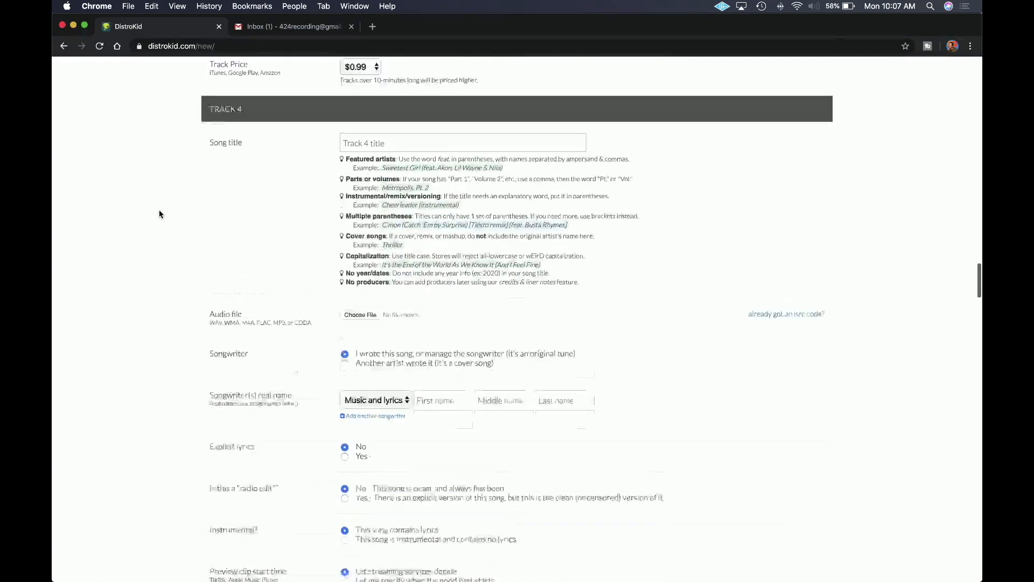
{"action": "scroll", "coordinate": [160, 214], "scroll_direction": "down", "scroll_amount": 10}
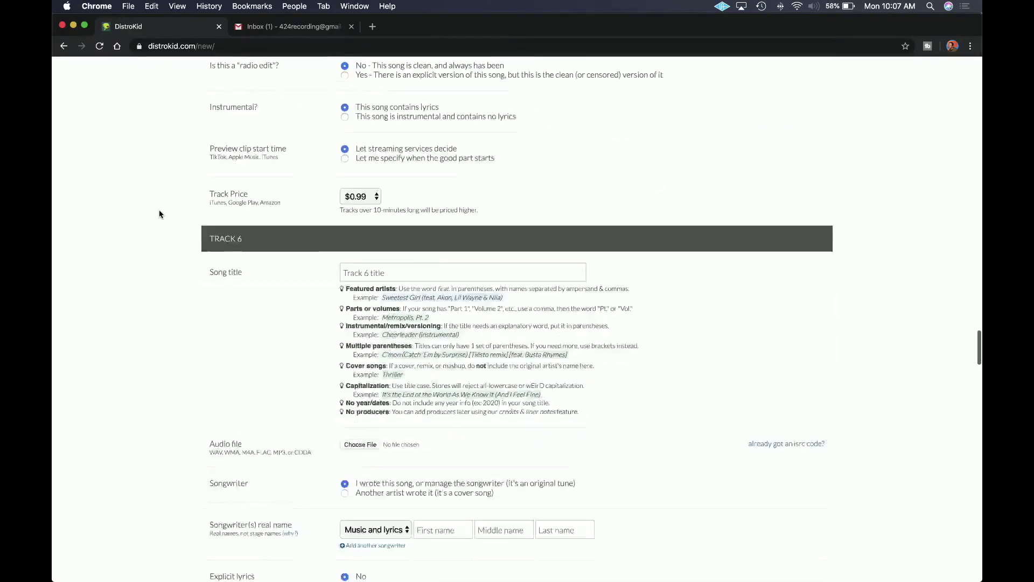
{"action": "scroll", "coordinate": [159, 214], "scroll_direction": "down", "scroll_amount": 20}
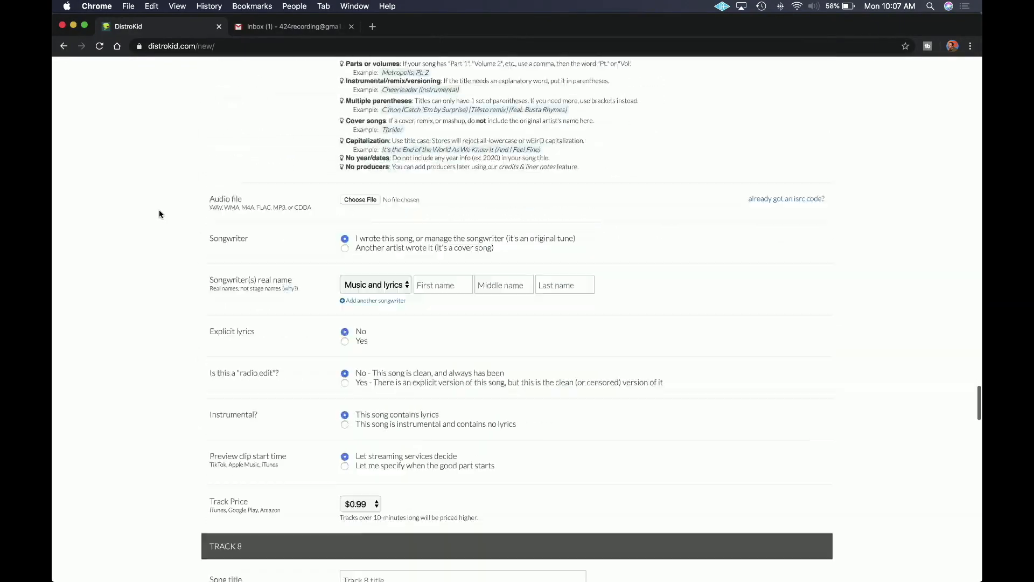
{"action": "scroll", "coordinate": [160, 214], "scroll_direction": "down", "scroll_amount": 20}
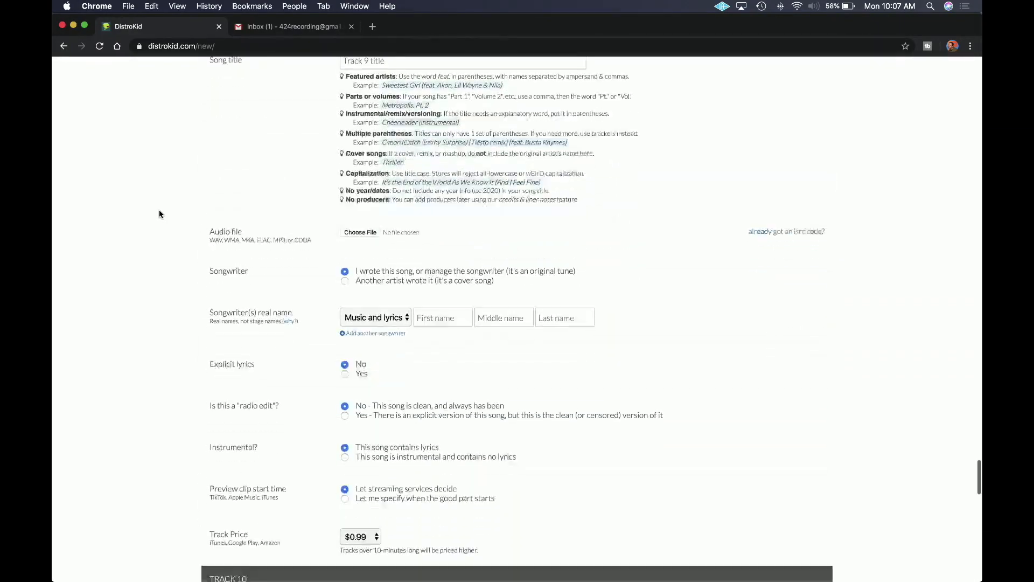
{"action": "scroll", "coordinate": [159, 213], "scroll_direction": "down", "scroll_amount": 8}
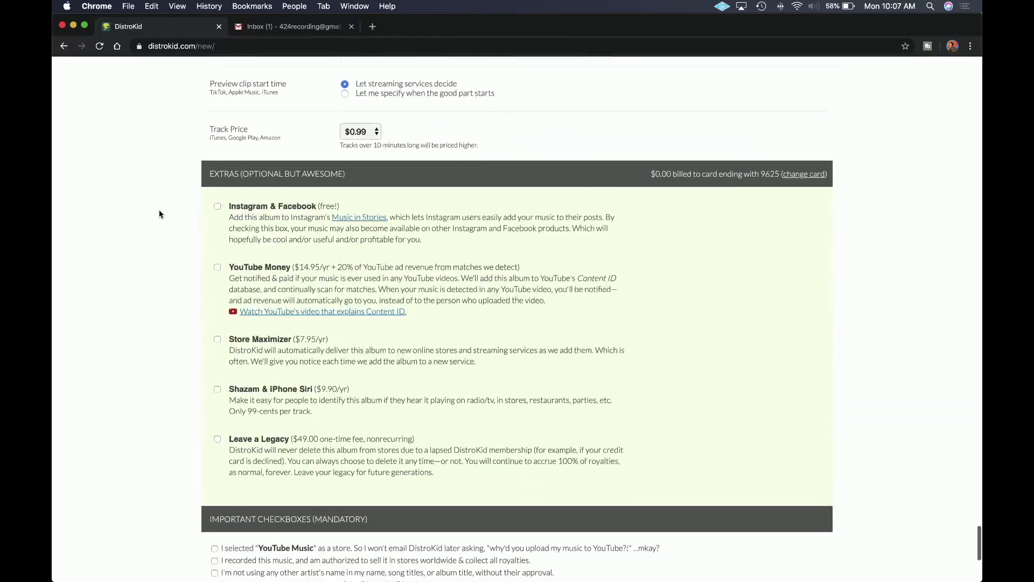
{"action": "scroll", "coordinate": [159, 214], "scroll_direction": "up", "scroll_amount": 20}
{"action": "scroll", "coordinate": [159, 214], "scroll_direction": "up", "scroll_amount": 20}
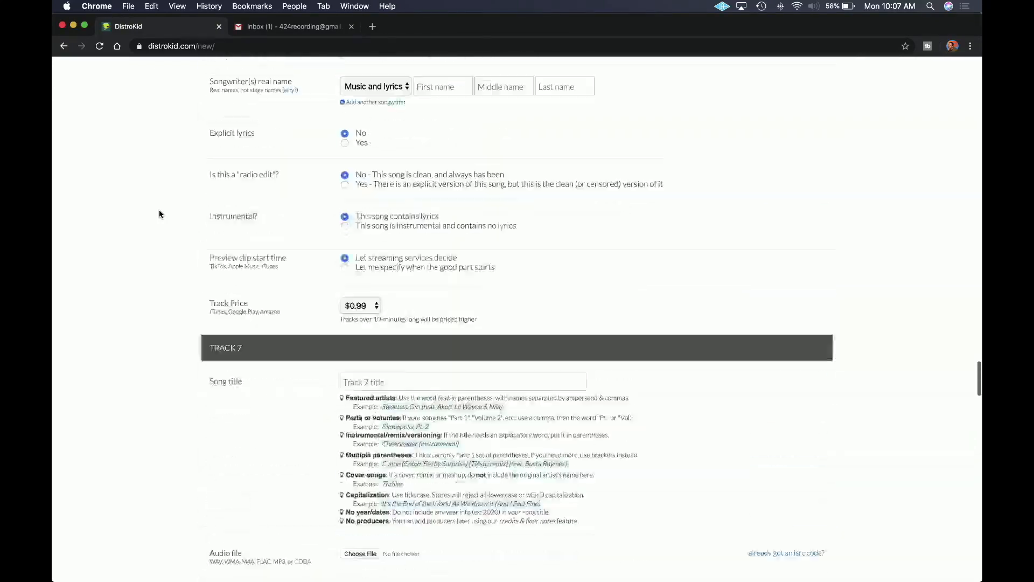
{"action": "scroll", "coordinate": [160, 214], "scroll_direction": "up", "scroll_amount": 20}
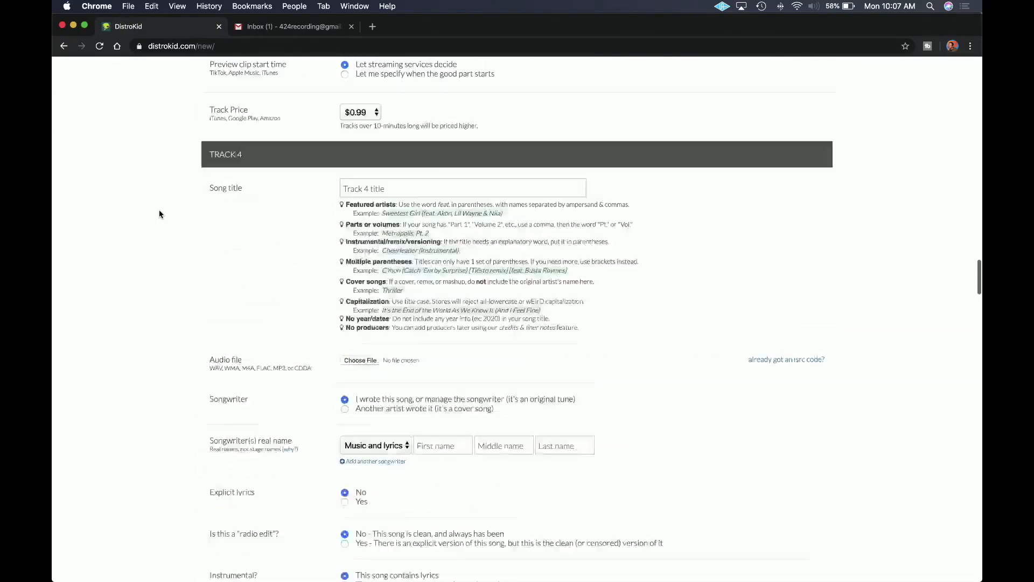
{"action": "scroll", "coordinate": [159, 214], "scroll_direction": "up", "scroll_amount": 3}
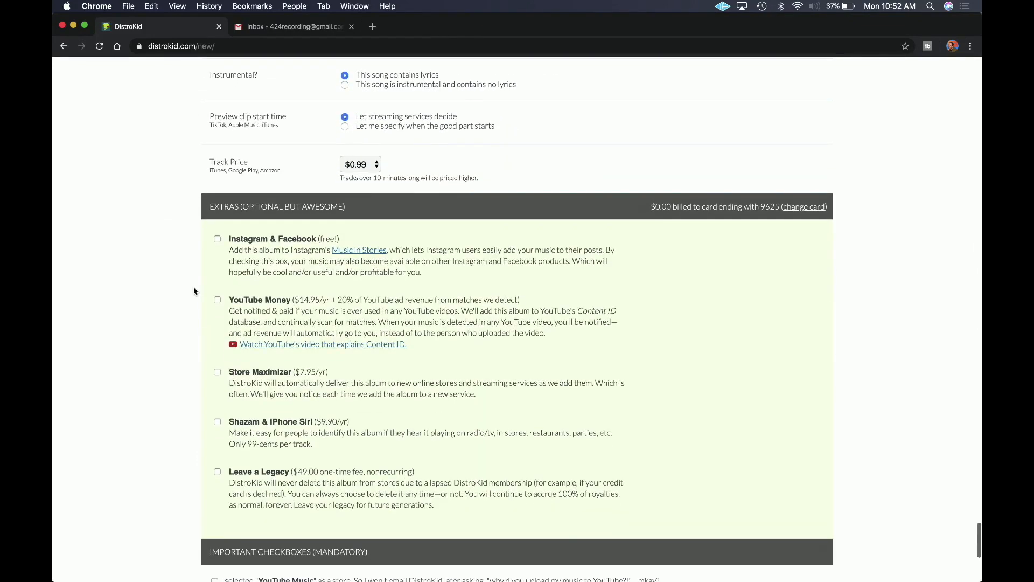
Accept all the mandatory statements, including the DistroKid Distribution Agreement, and submit the album.
{"action": "scroll", "coordinate": [193, 290], "scroll_direction": "down", "scroll_amount": 2}
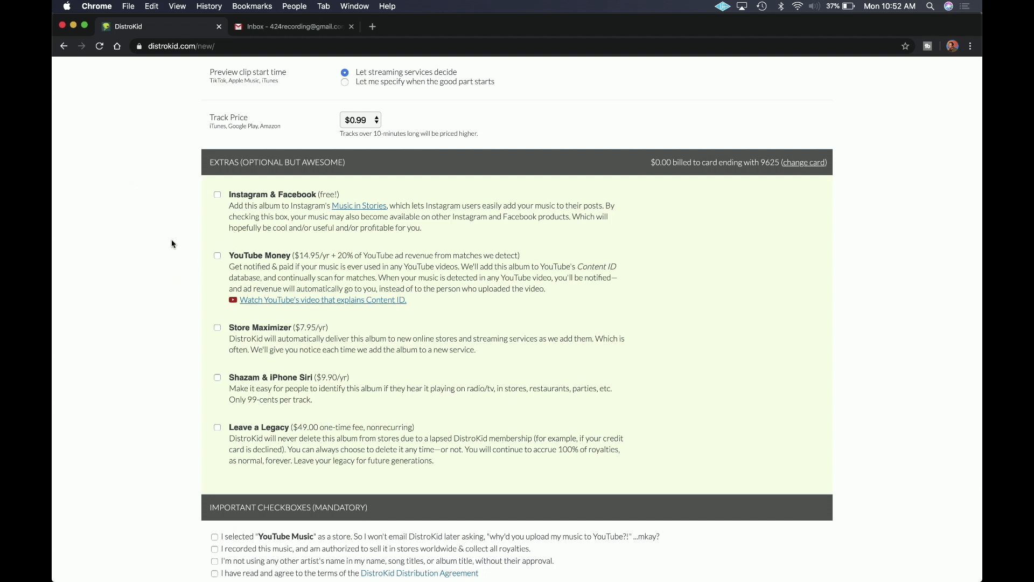
{"action": "scroll", "coordinate": [199, 323], "scroll_direction": "down", "scroll_amount": 5}
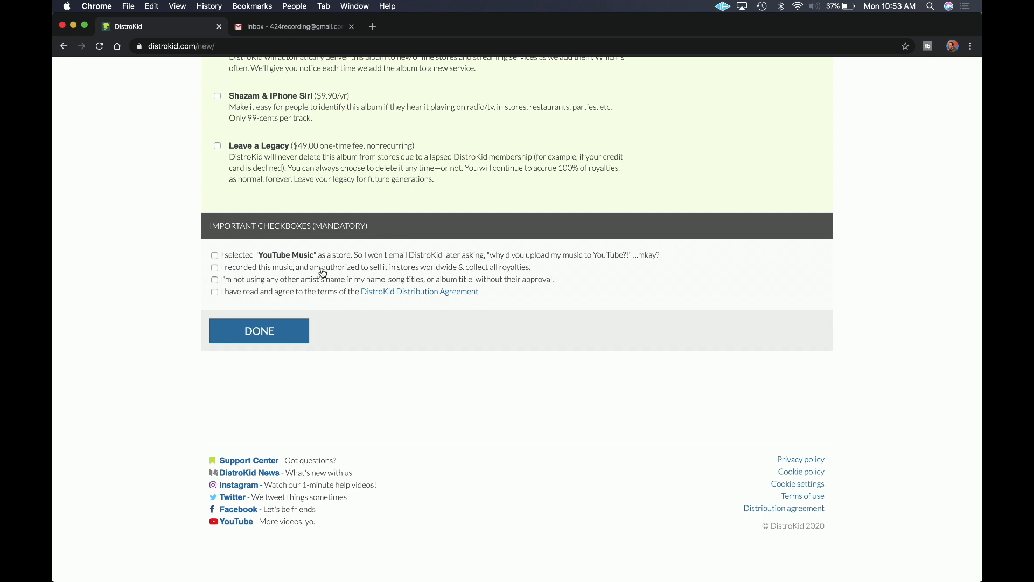
{"action": "scroll", "coordinate": [323, 272], "scroll_direction": "up", "scroll_amount": 1}
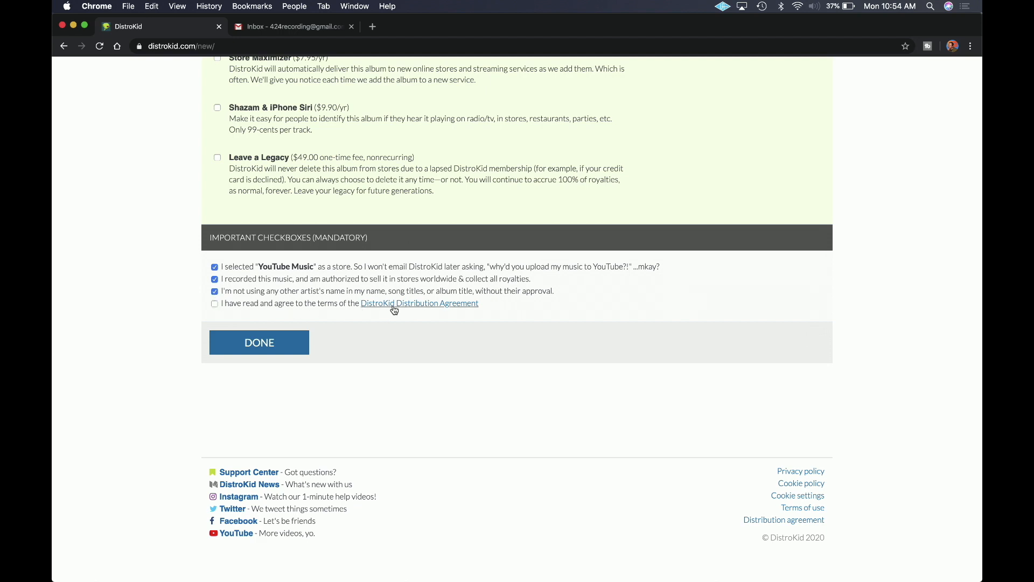
{"action": "left_click", "coordinate": [216, 305]}
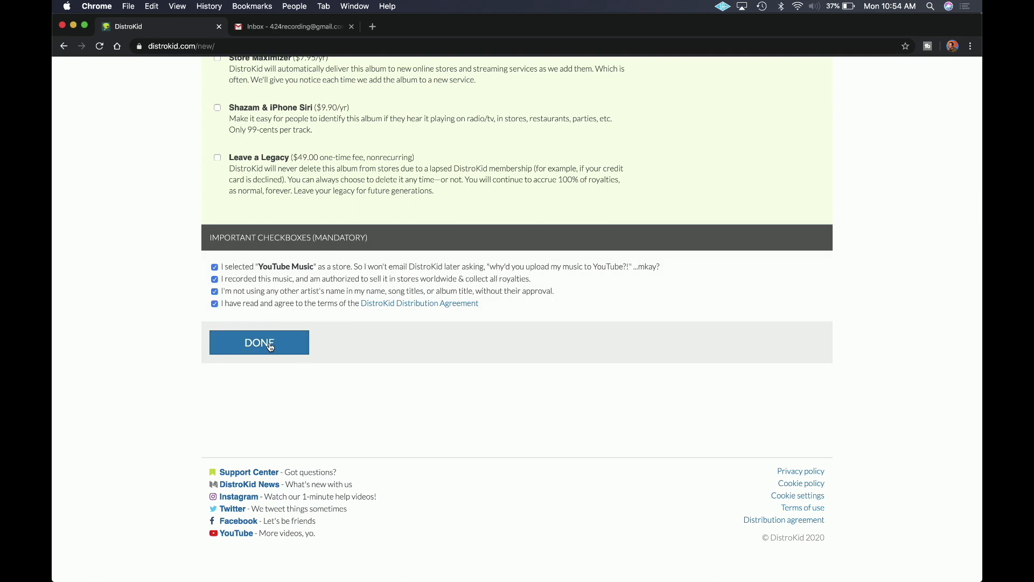
{"action": "left_click", "coordinate": [270, 344]}
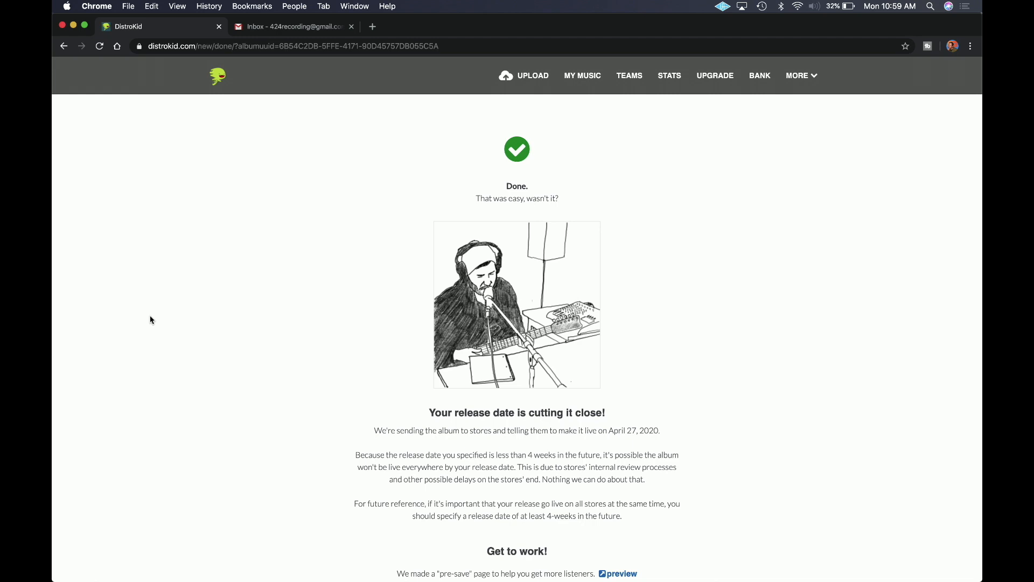
Read through the upload confirmation and open the album's page for checking status and adding credits and lyrics.
{"action": "scroll", "coordinate": [150, 317], "scroll_direction": "down", "scroll_amount": 3}
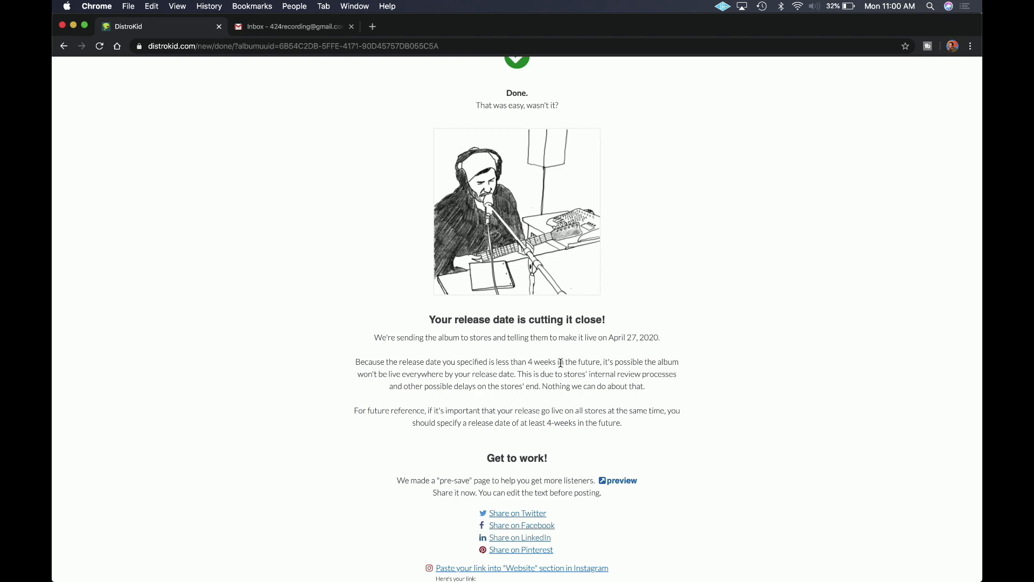
{"action": "scroll", "coordinate": [548, 367], "scroll_direction": "down", "scroll_amount": 5}
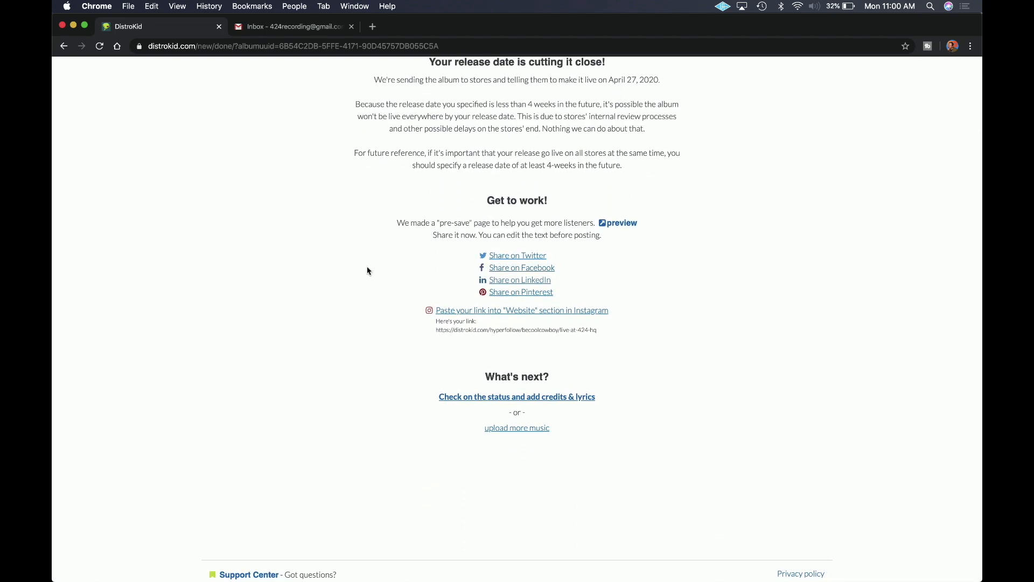
{"action": "scroll", "coordinate": [343, 275], "scroll_direction": "down", "scroll_amount": 1}
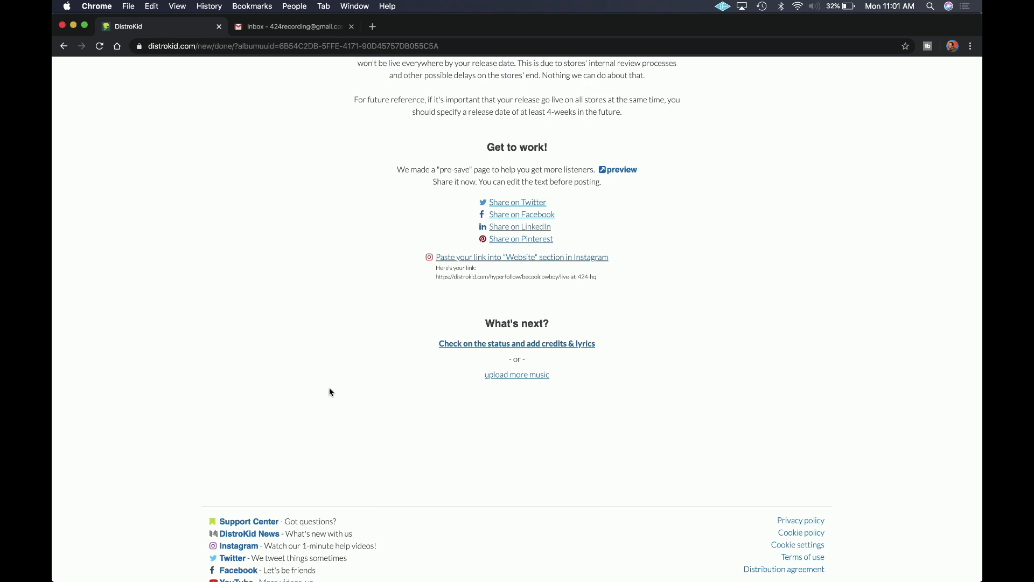
{"action": "scroll", "coordinate": [437, 302], "scroll_direction": "down", "scroll_amount": 3}
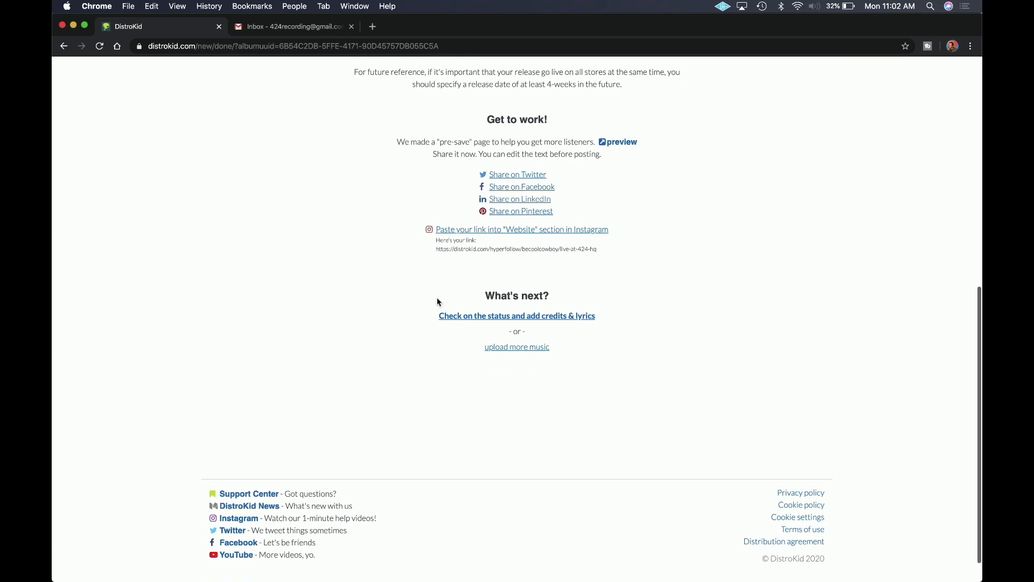
{"action": "left_click", "coordinate": [508, 281]}
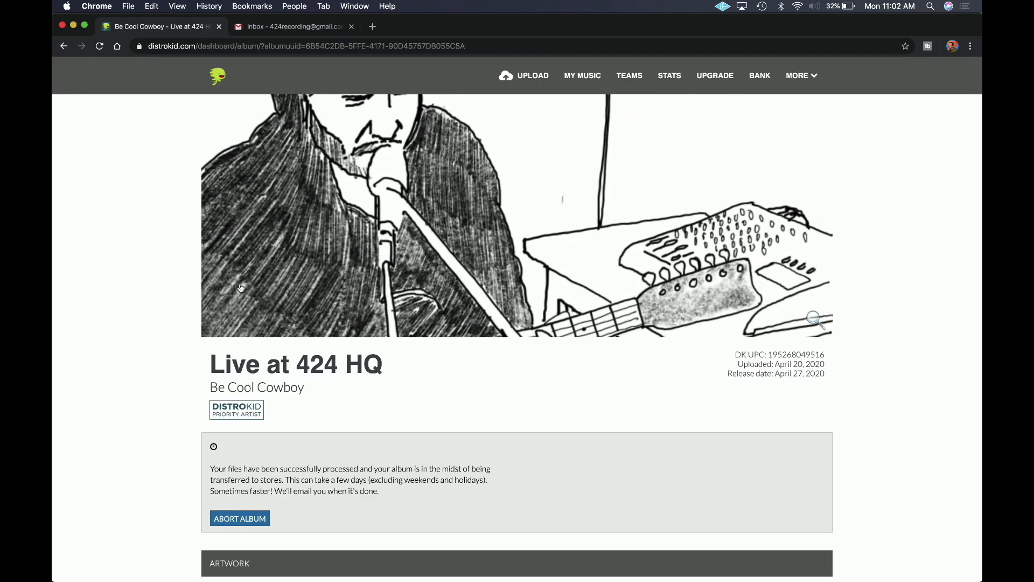
Review the album page's song list, team, record label, stores, HyperFollow link and additional features.
{"action": "scroll", "coordinate": [161, 275], "scroll_direction": "down", "scroll_amount": 5}
{"action": "scroll", "coordinate": [161, 275], "scroll_direction": "down", "scroll_amount": 2}
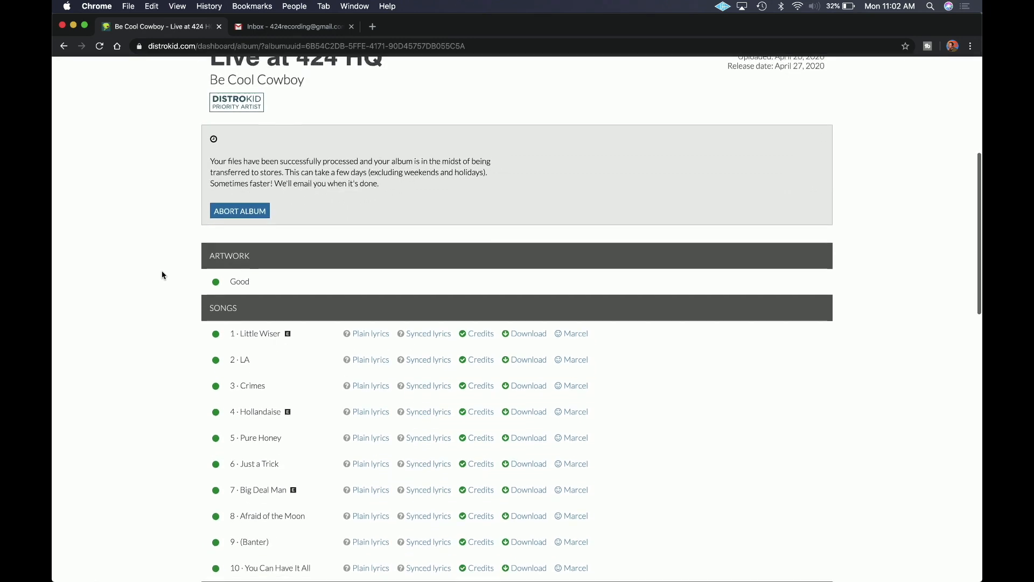
{"action": "scroll", "coordinate": [233, 239], "scroll_direction": "down", "scroll_amount": 2}
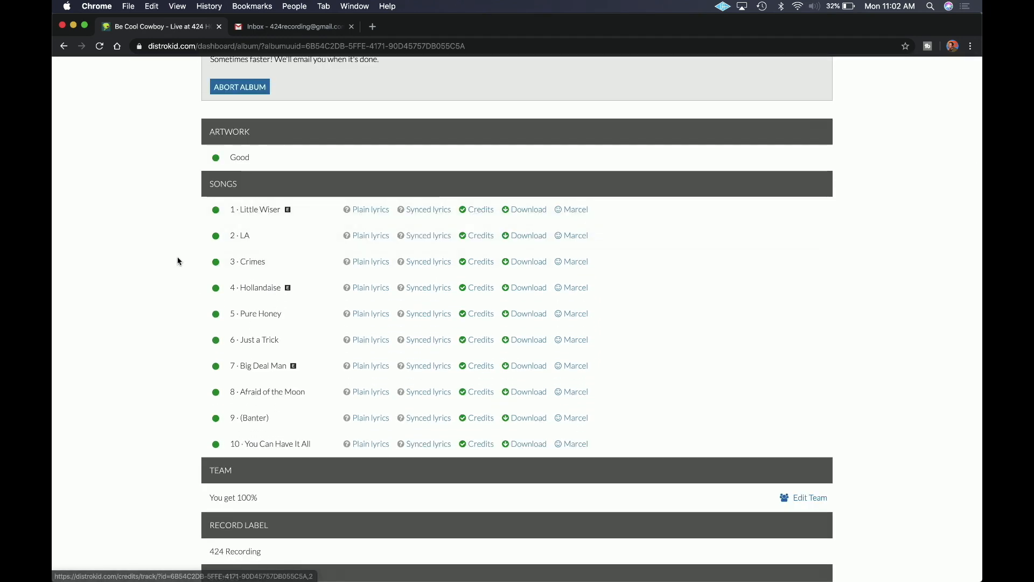
{"action": "scroll", "coordinate": [153, 247], "scroll_direction": "down", "scroll_amount": 8}
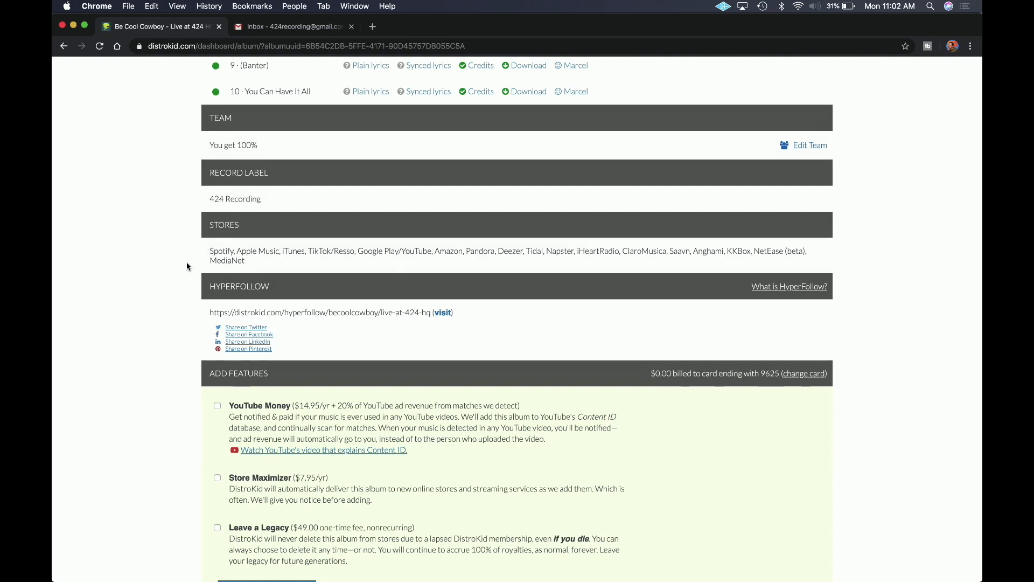
{"action": "scroll", "coordinate": [176, 289], "scroll_direction": "down", "scroll_amount": 4}
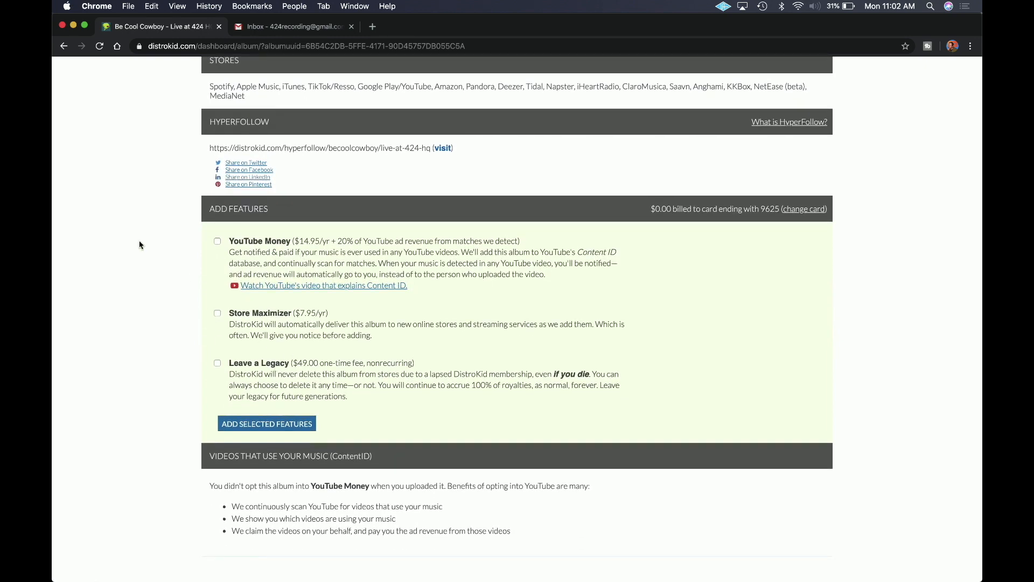
Go to the list of uploaded music and open the Live at 424 HQ album from there.
{"action": "scroll", "coordinate": [139, 245], "scroll_direction": "up", "scroll_amount": 15}
{"action": "left_click", "coordinate": [575, 81]}
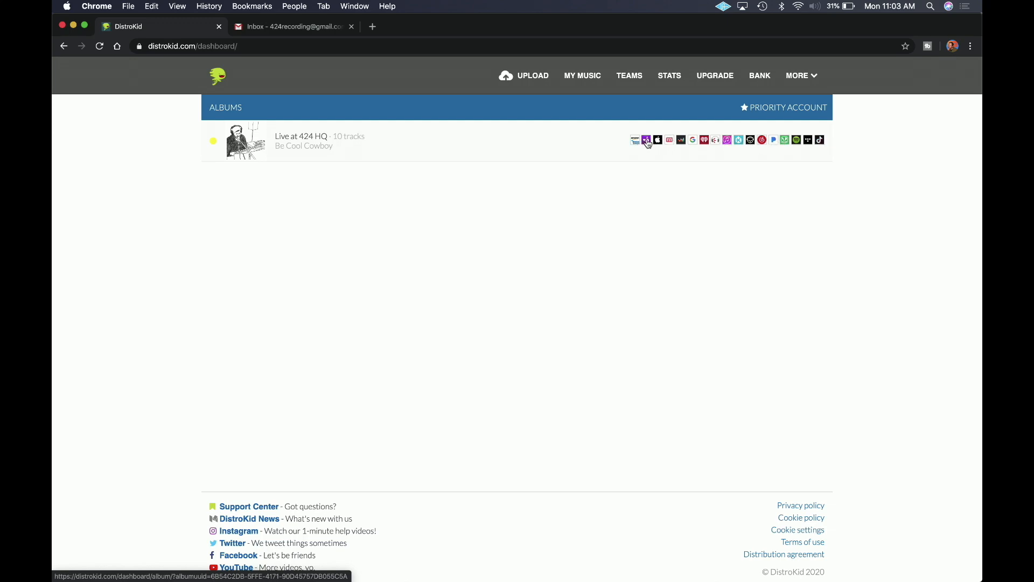
{"action": "left_click", "coordinate": [673, 145]}
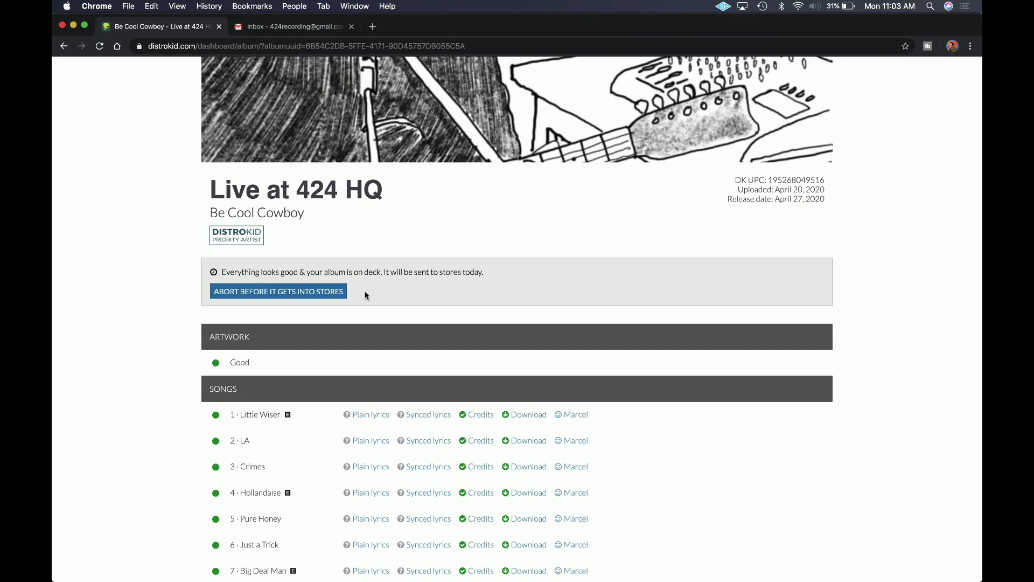
{"action": "scroll", "coordinate": [102, 303], "scroll_direction": "down", "scroll_amount": 10}
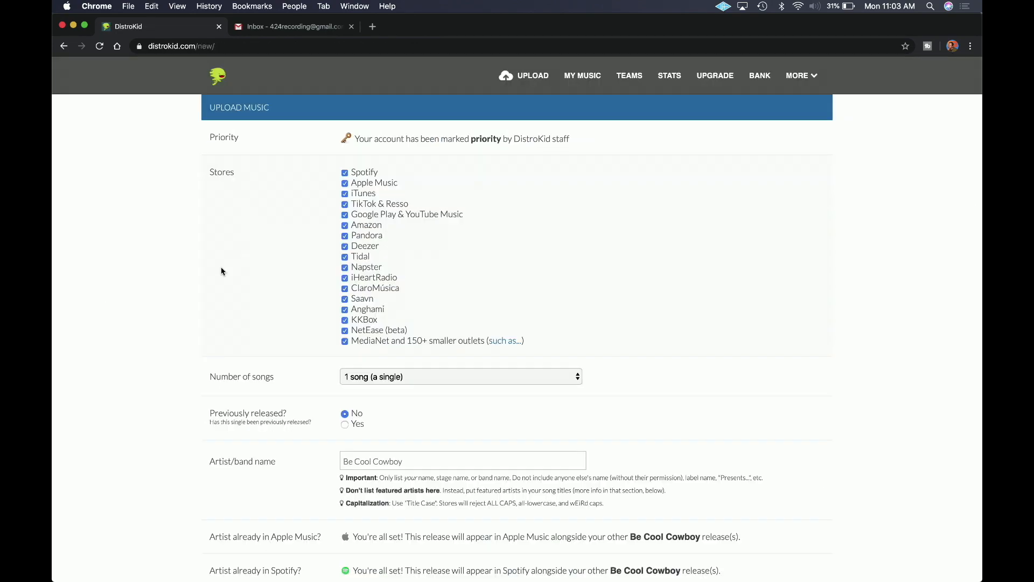
Look over the stores, artist, release date and cover sections of a new upload form.
{"action": "scroll", "coordinate": [220, 271], "scroll_direction": "down", "scroll_amount": 2}
{"action": "scroll", "coordinate": [221, 270], "scroll_direction": "down", "scroll_amount": 5}
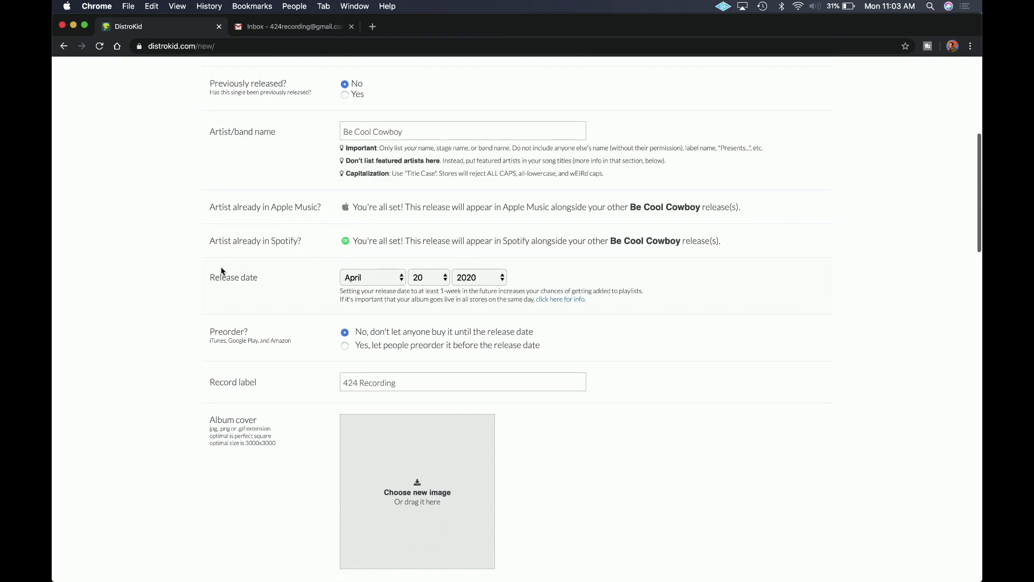
{"action": "scroll", "coordinate": [221, 270], "scroll_direction": "up", "scroll_amount": 6}
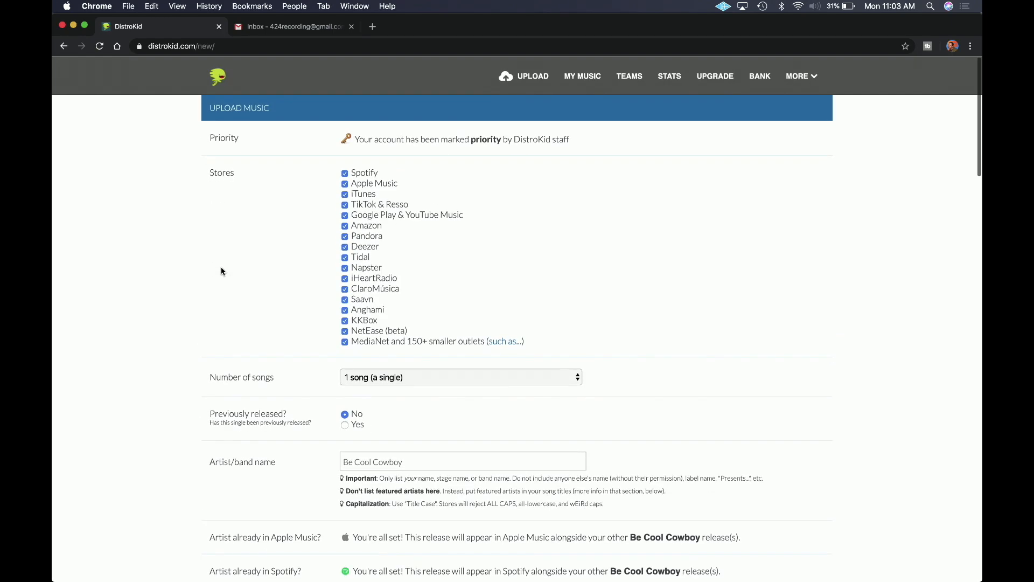